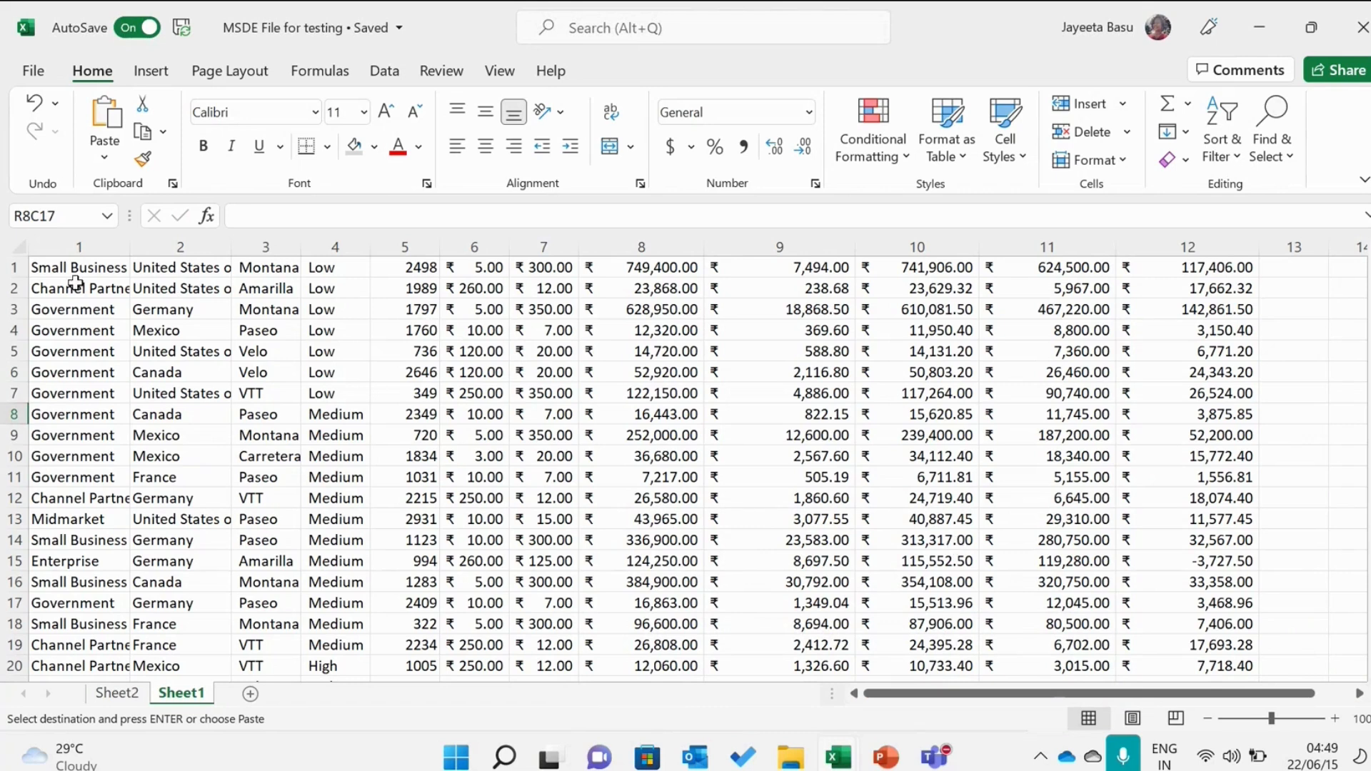
Step: Switch the worksheet to Page Break Preview
left_click(497, 77)
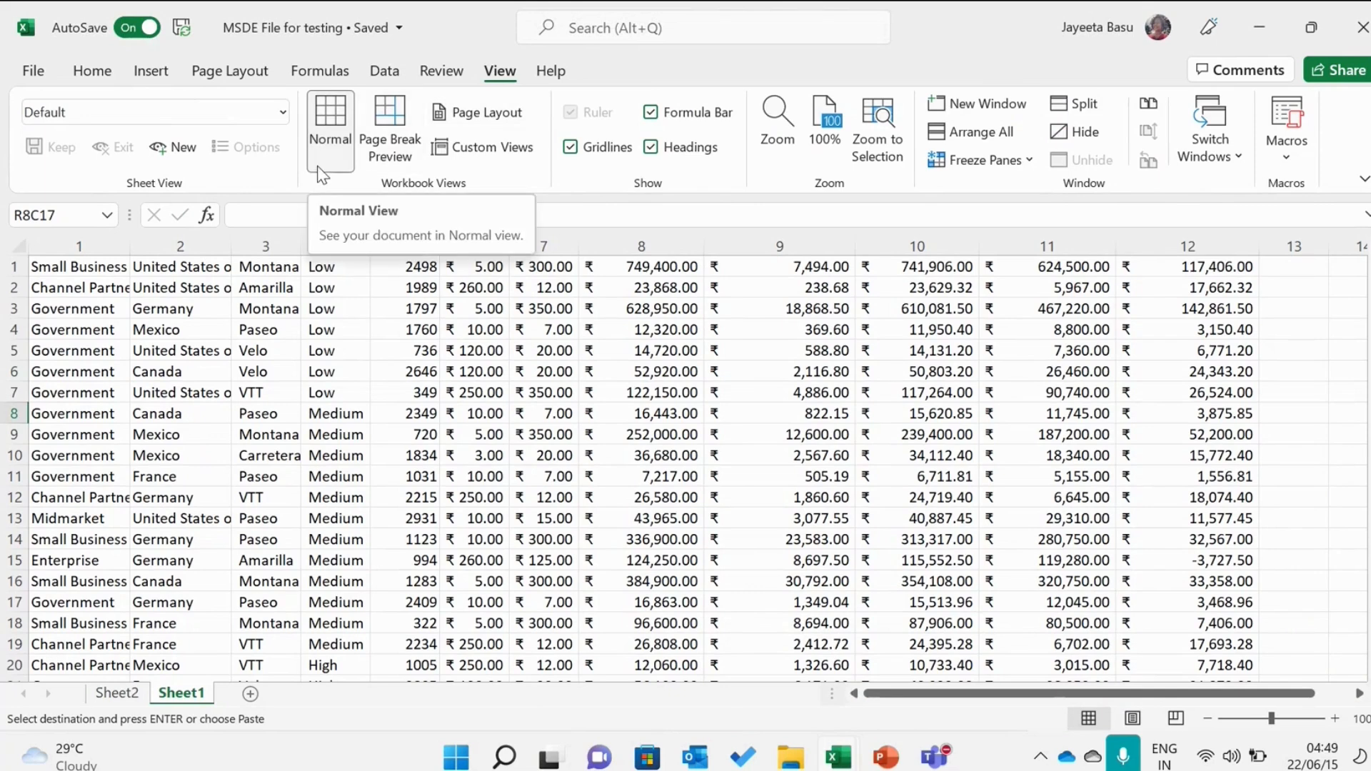
left_click(395, 169)
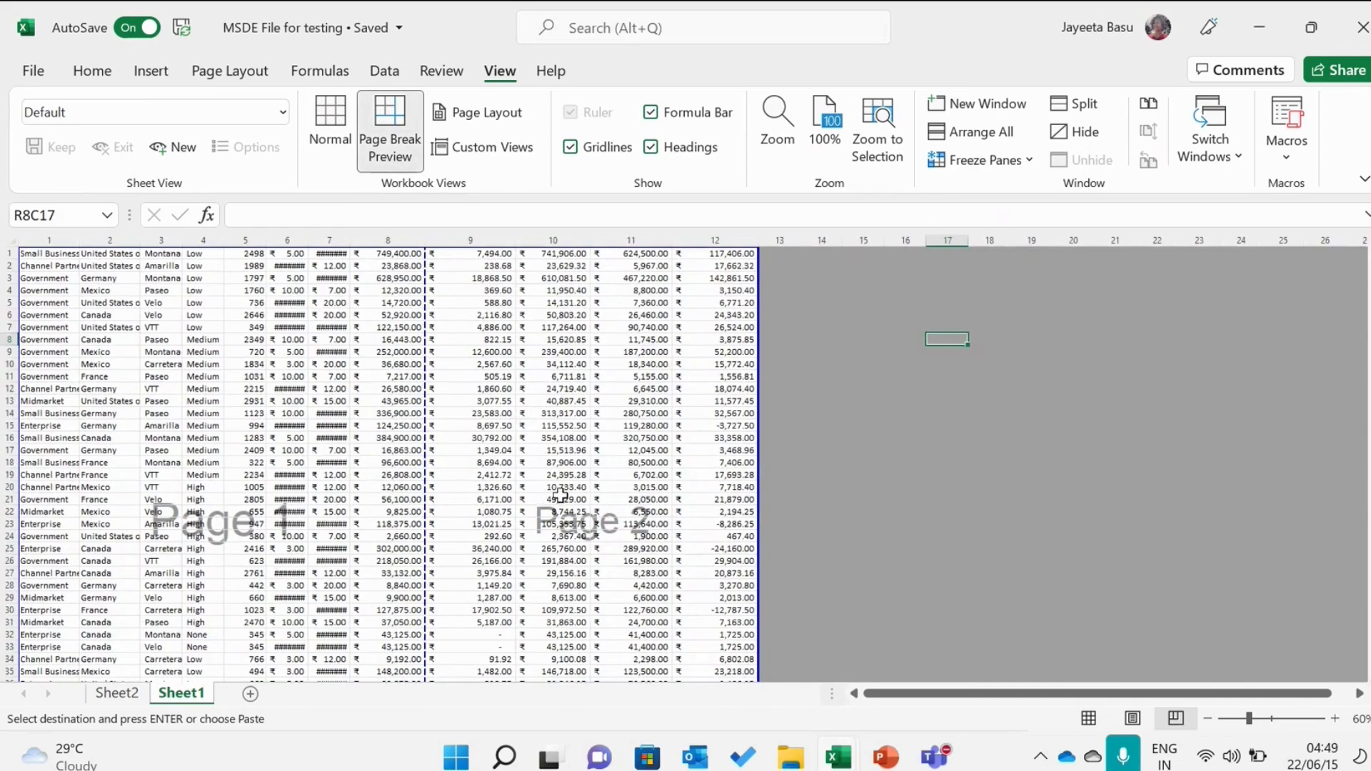
Step: Return to Normal view and widen a few of the data columns
left_click(318, 148)
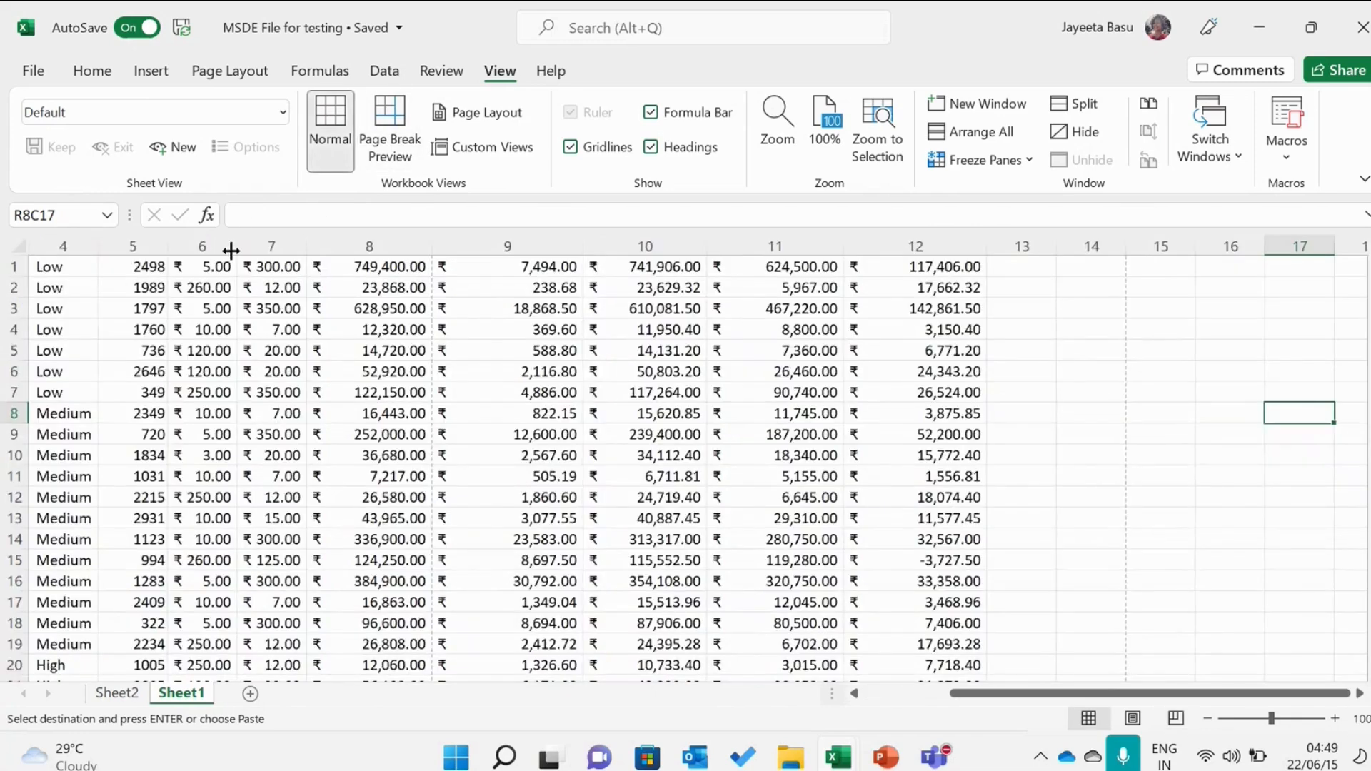
left_click_drag(231, 250, 440, 244)
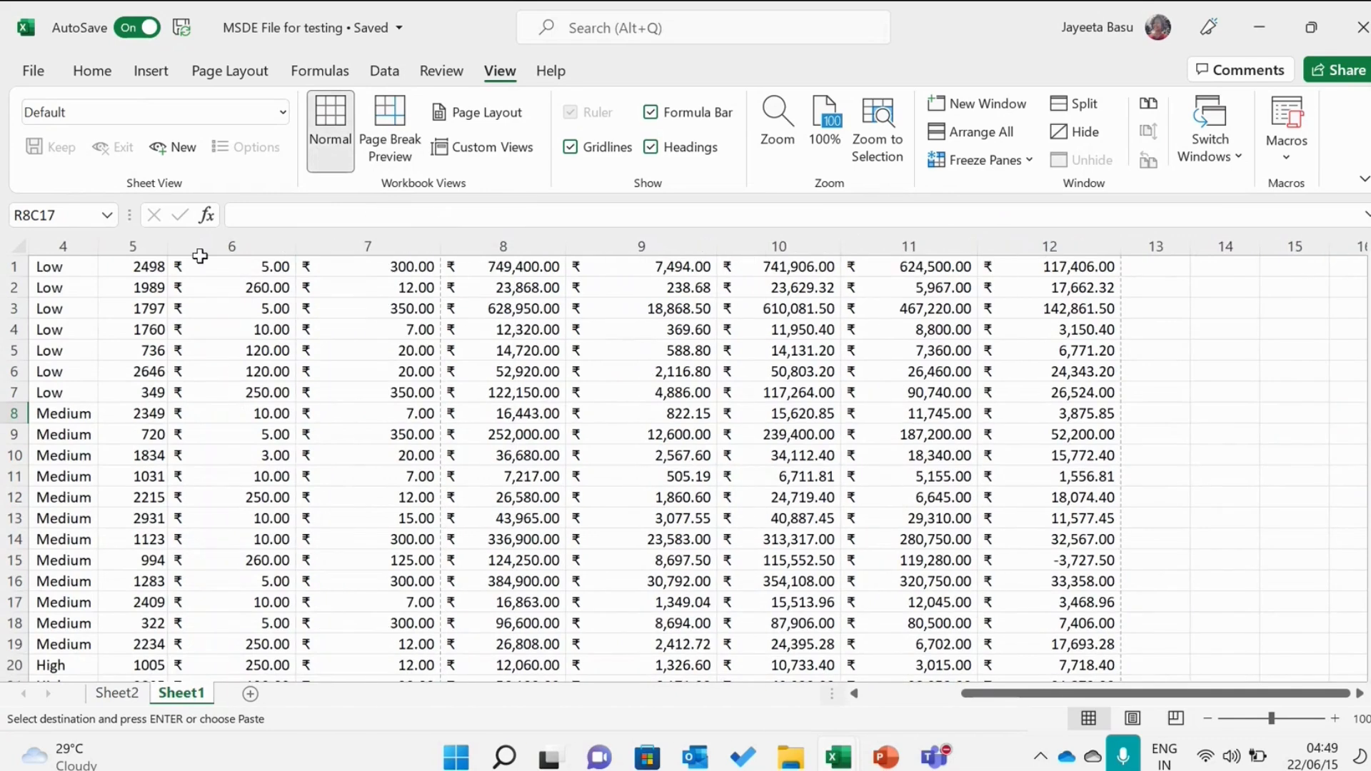
left_click_drag(167, 247, 199, 250)
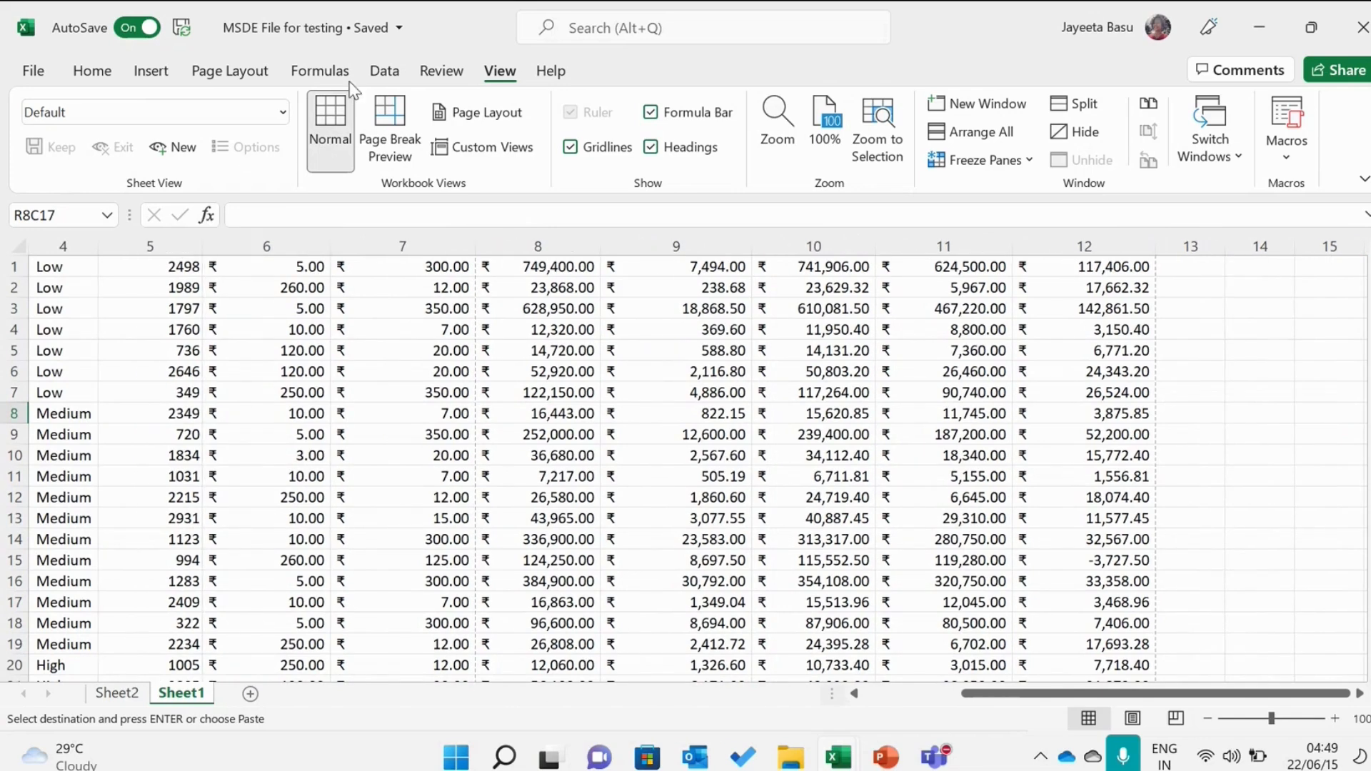
Step: Switch back to Page Break Preview and move the vertical page break so page 1 ends after column 6
left_click(386, 103)
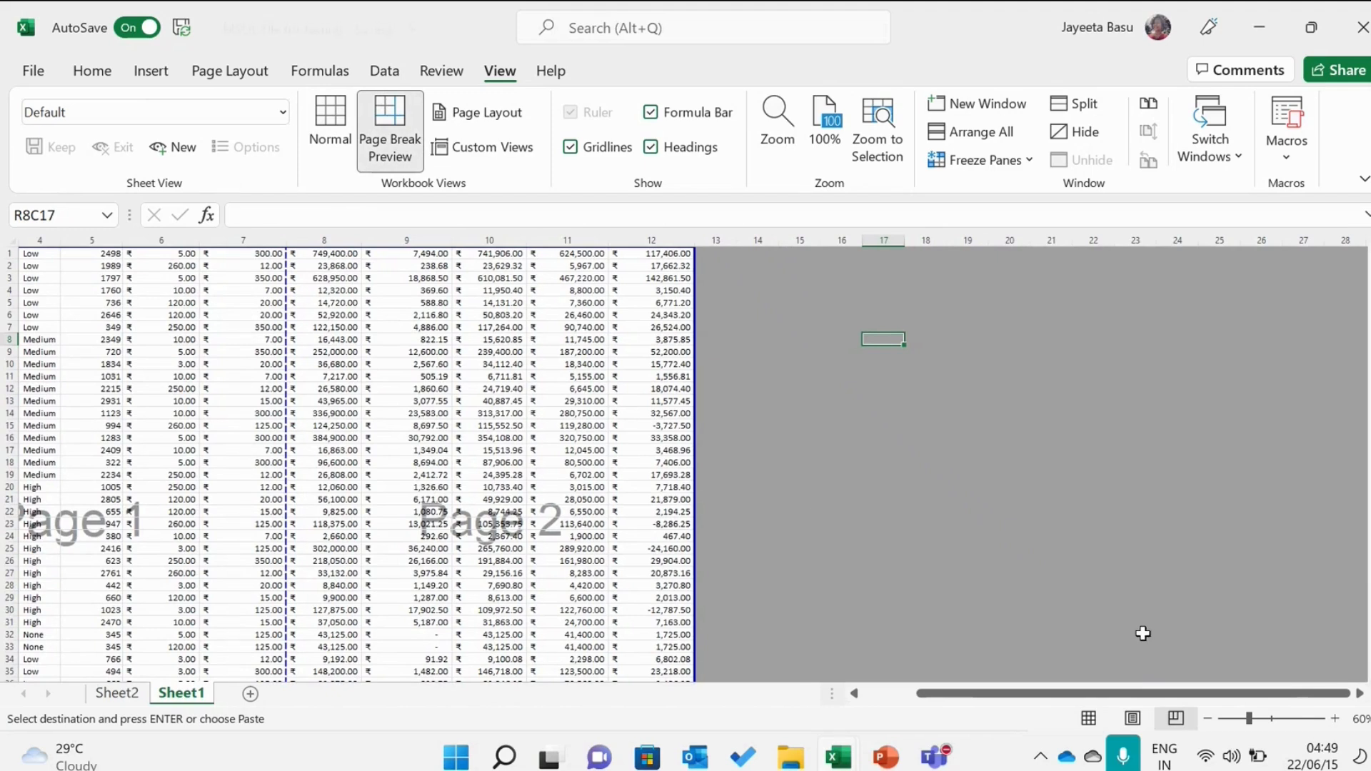
right_click(1267, 715)
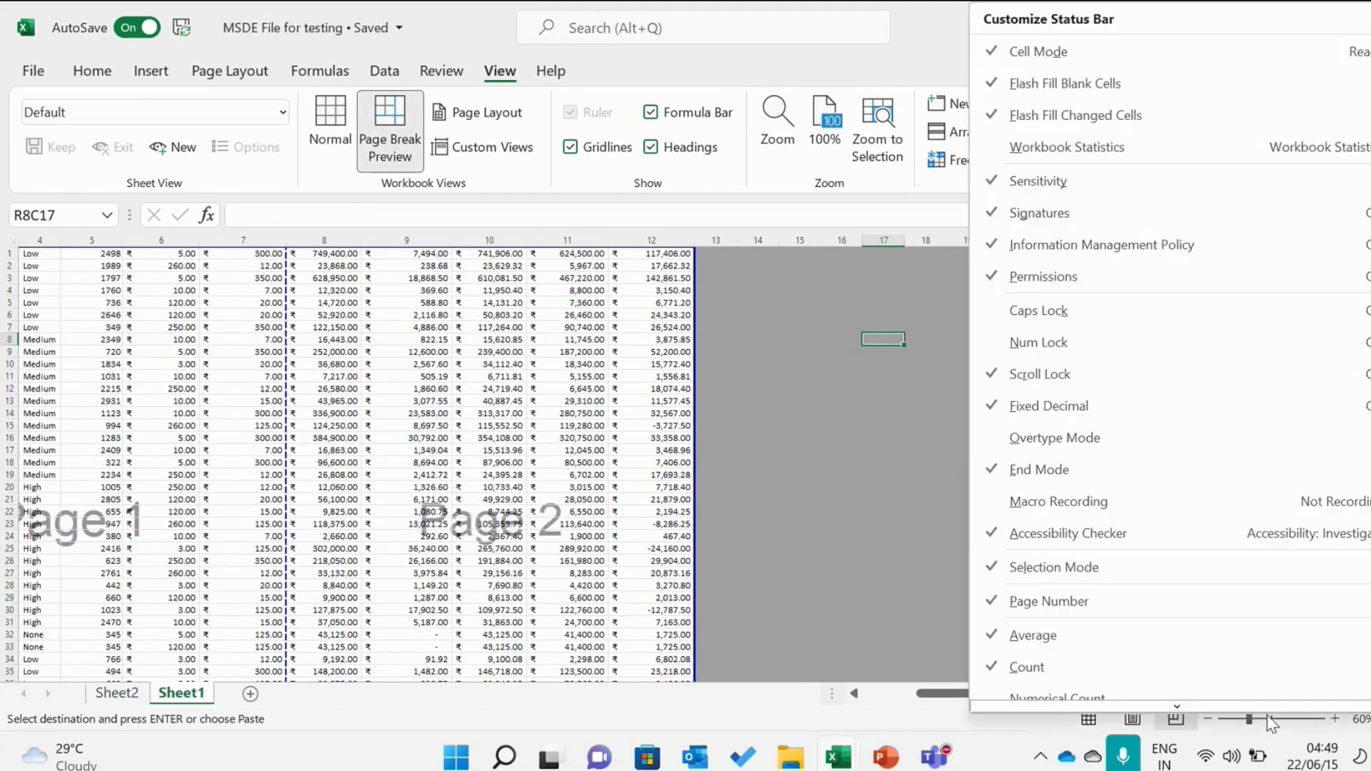
left_click(1277, 718)
left_click(1277, 718)
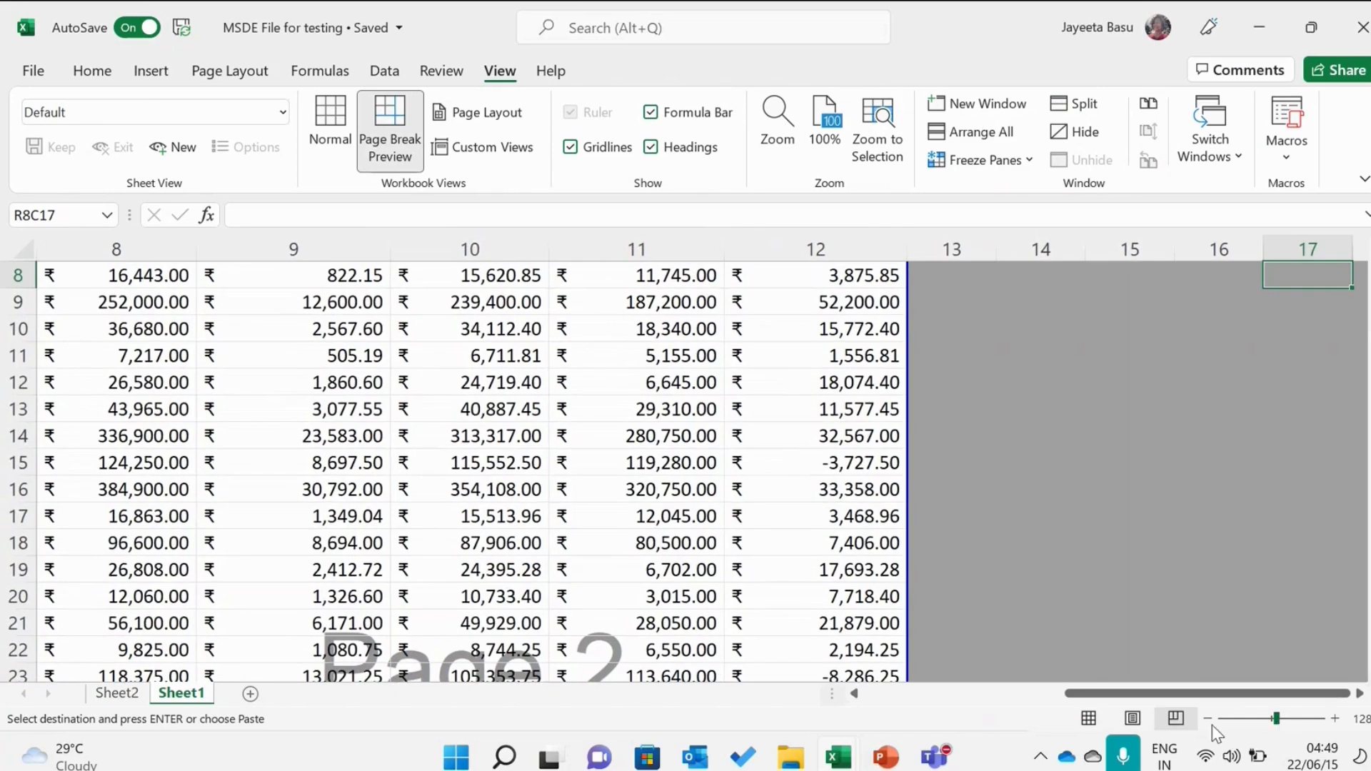
left_click(1079, 698)
left_click_drag(1080, 698, 891, 700)
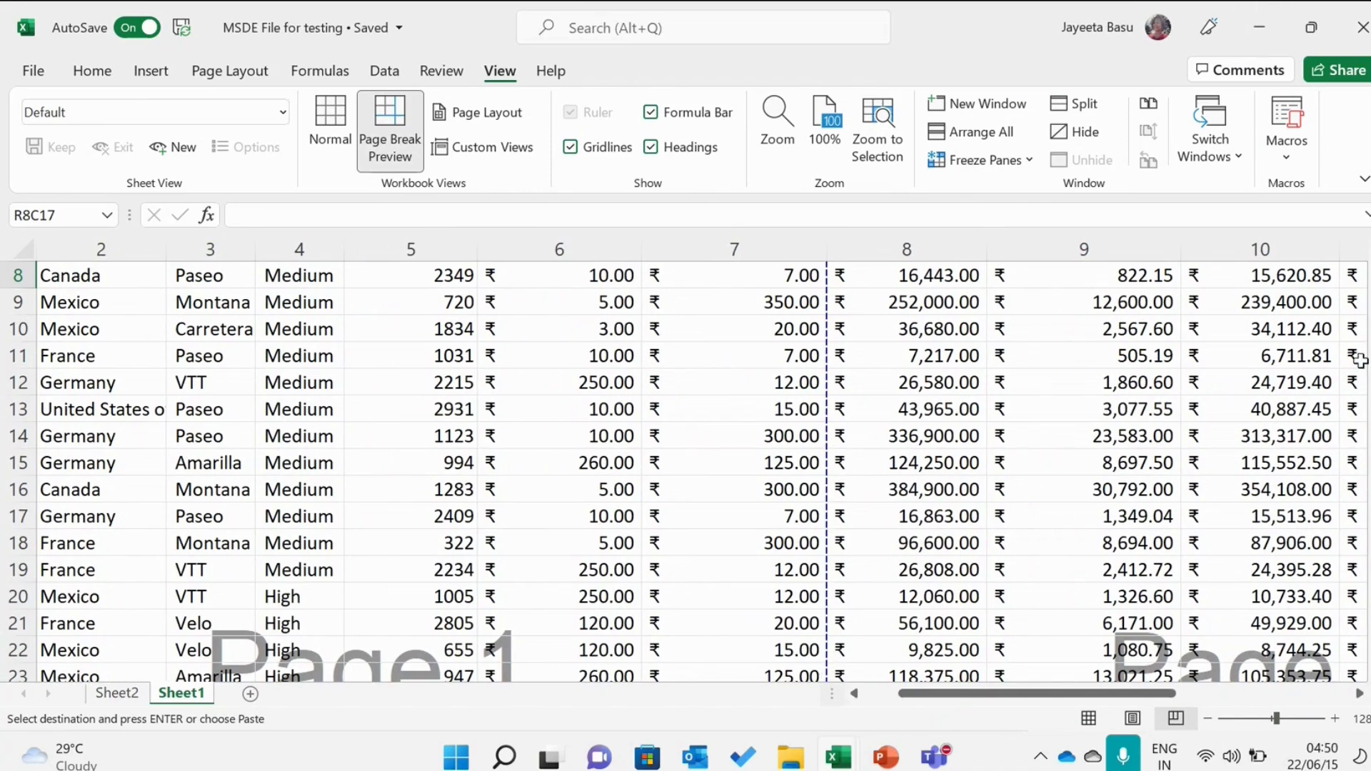
scroll(1342, 357, "up", 3)
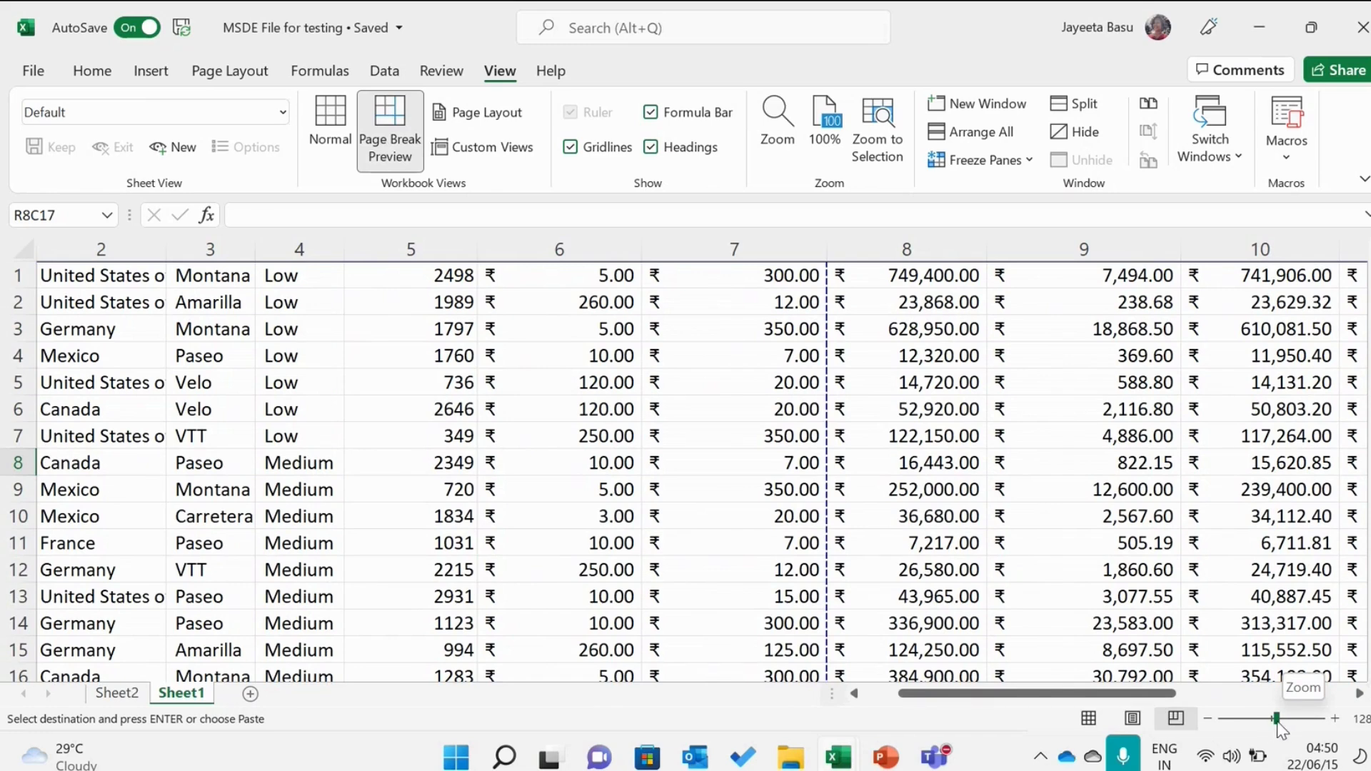
left_click_drag(1278, 723, 1249, 720)
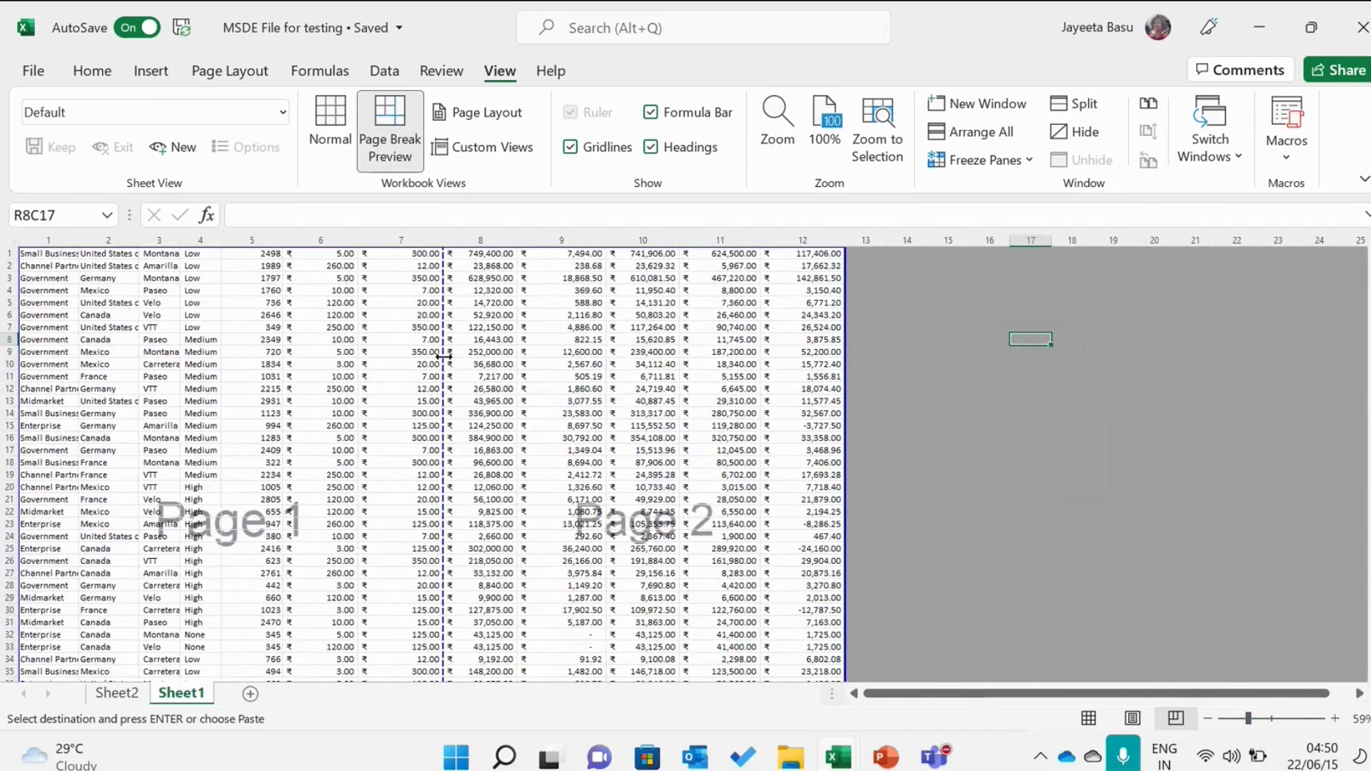
left_click_drag(444, 354, 325, 348)
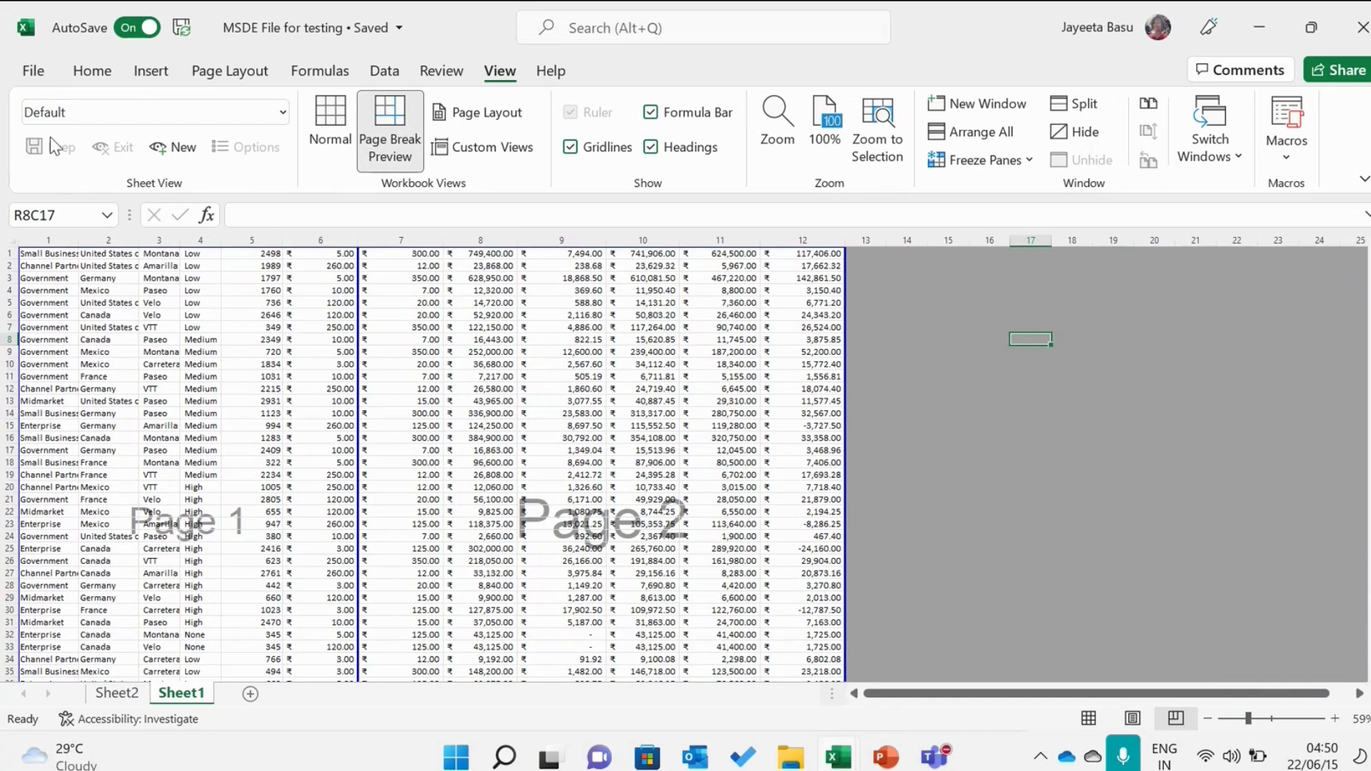
Step: Open the print settings and set the page range to print from page 1 to 1
left_click(45, 83)
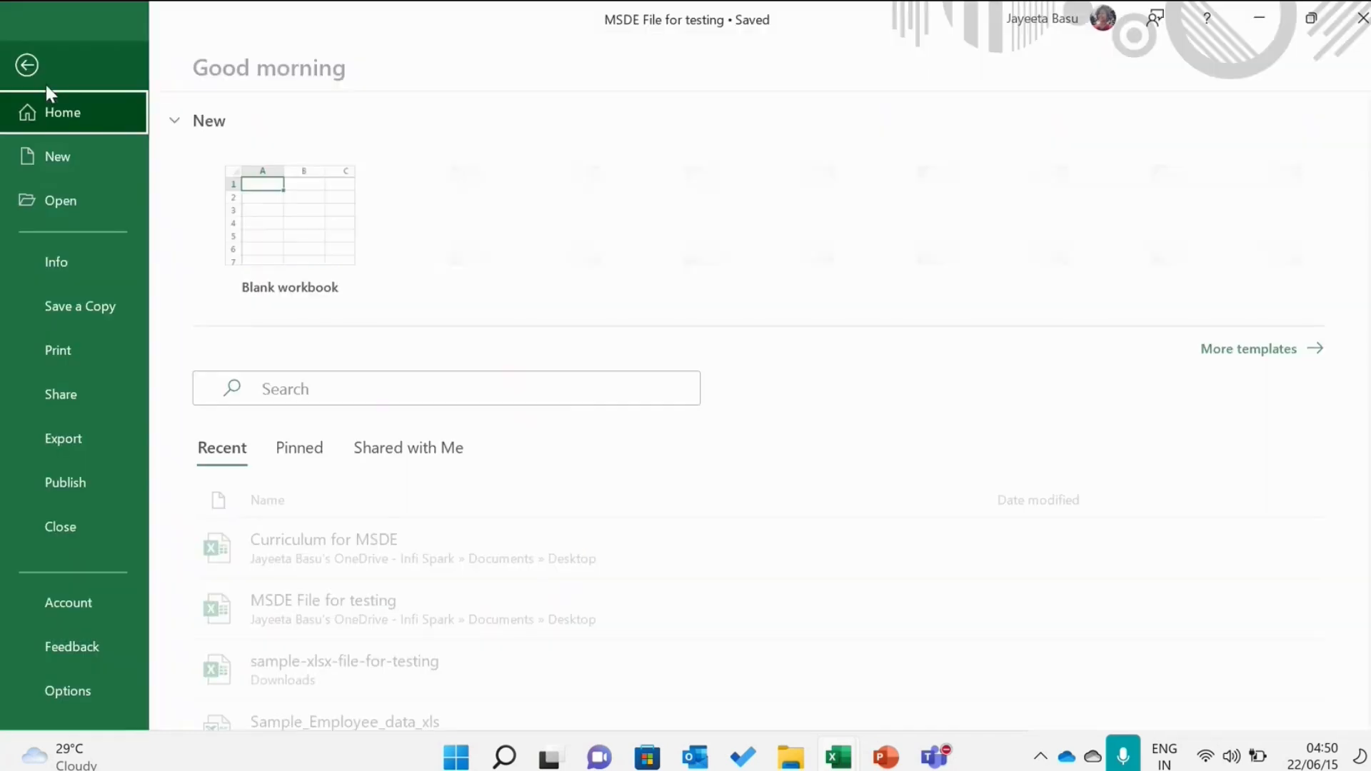
left_click(118, 353)
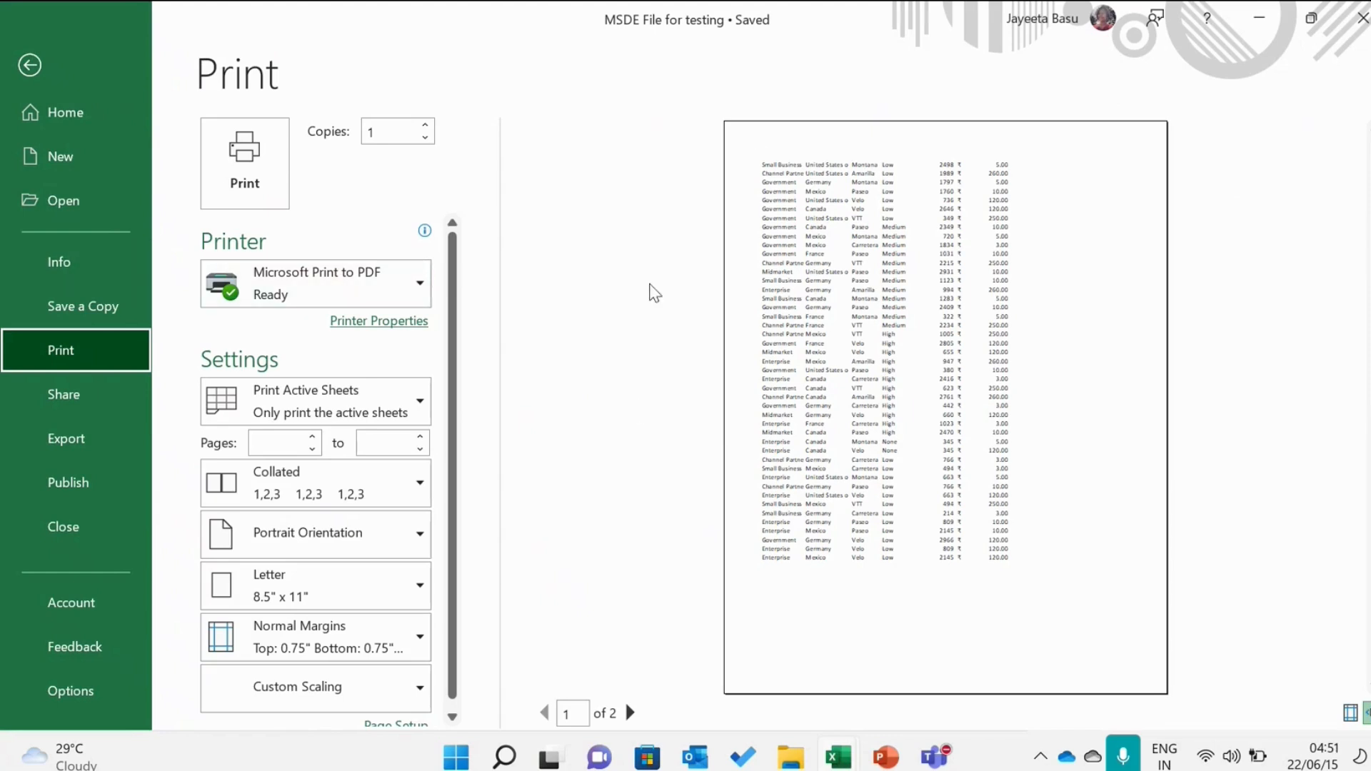
left_click(312, 436)
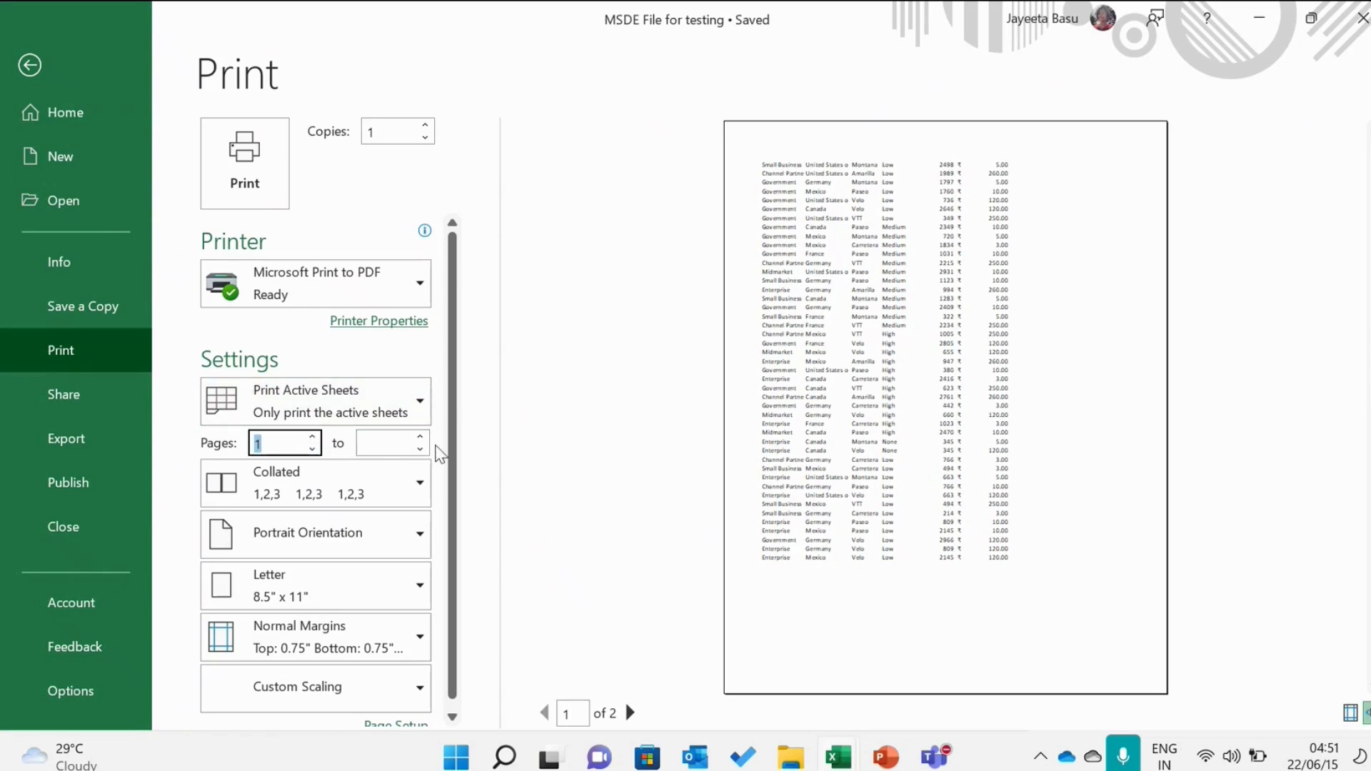
left_click(419, 437)
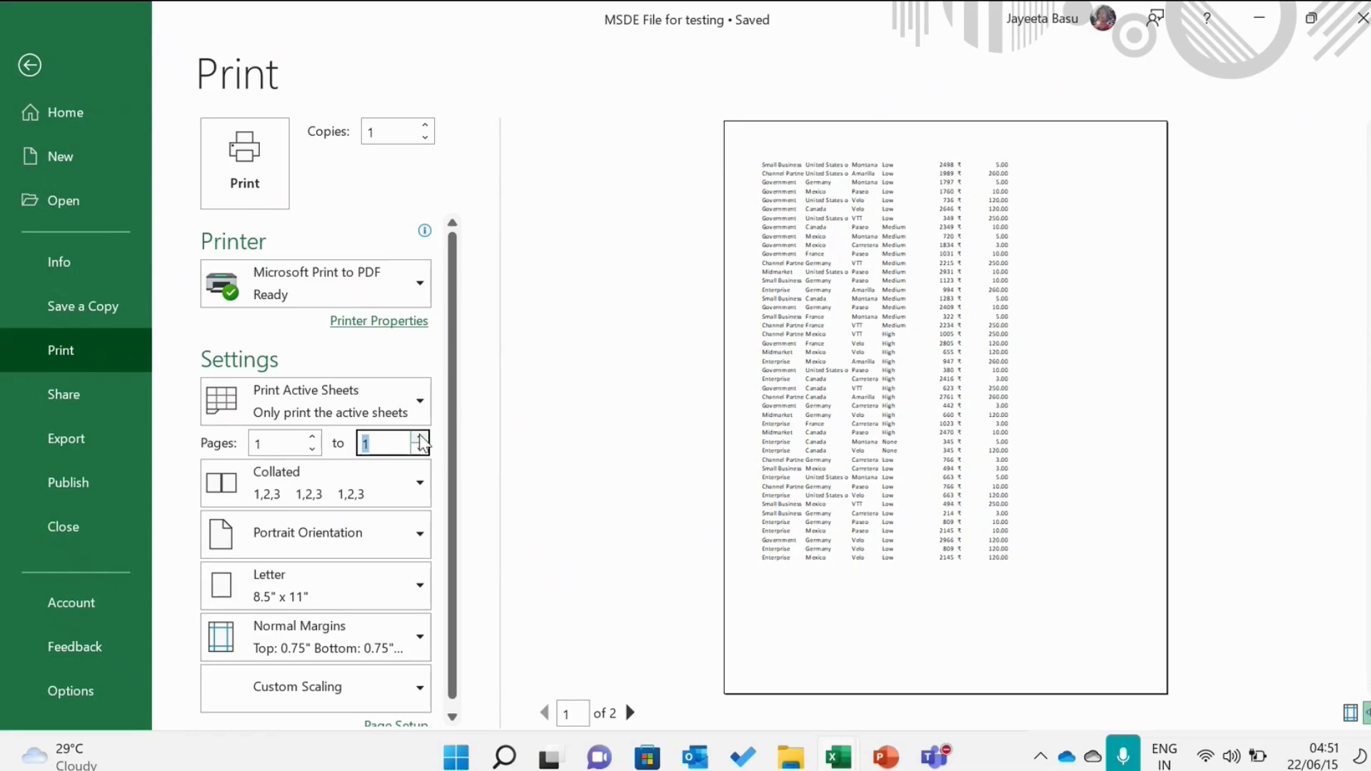
Step: Page through both print preview pages, then return to the worksheet
left_click(655, 520)
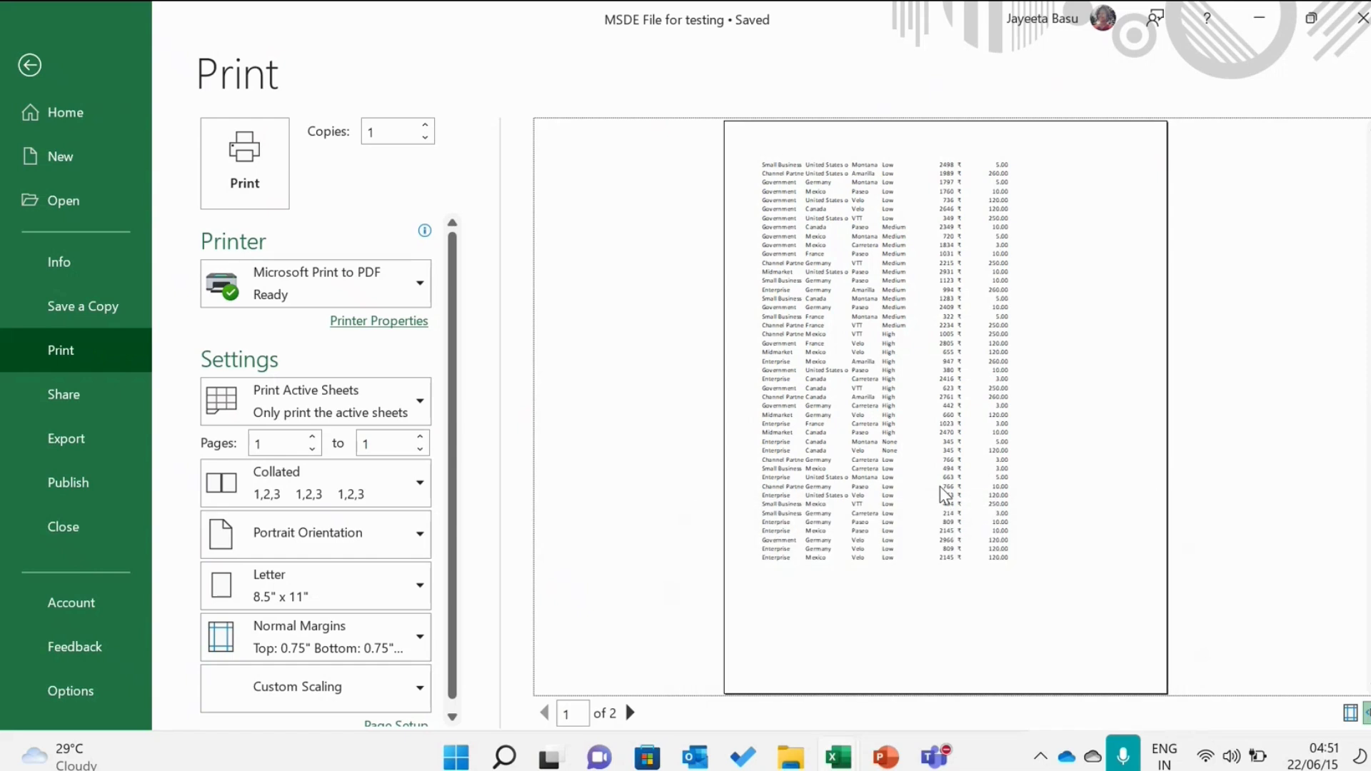
left_click(639, 721)
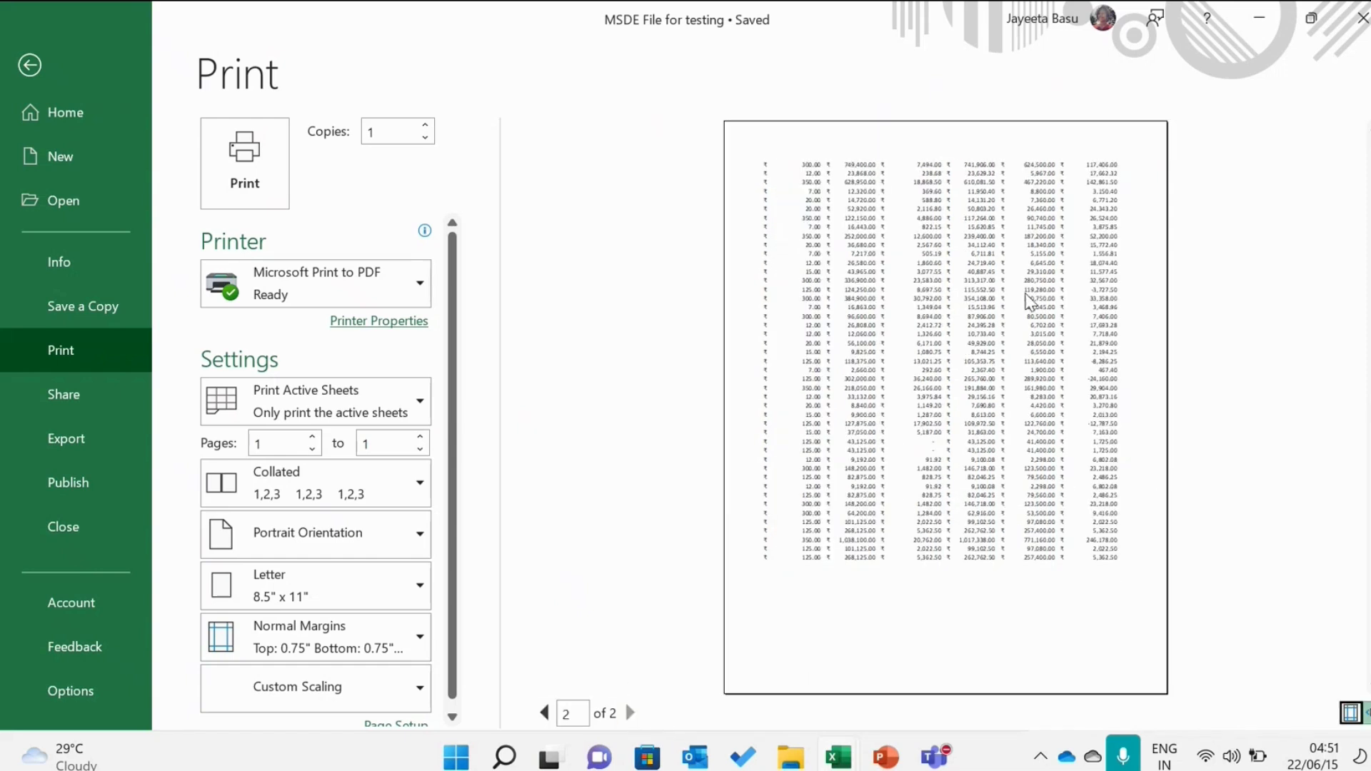
left_click(544, 713)
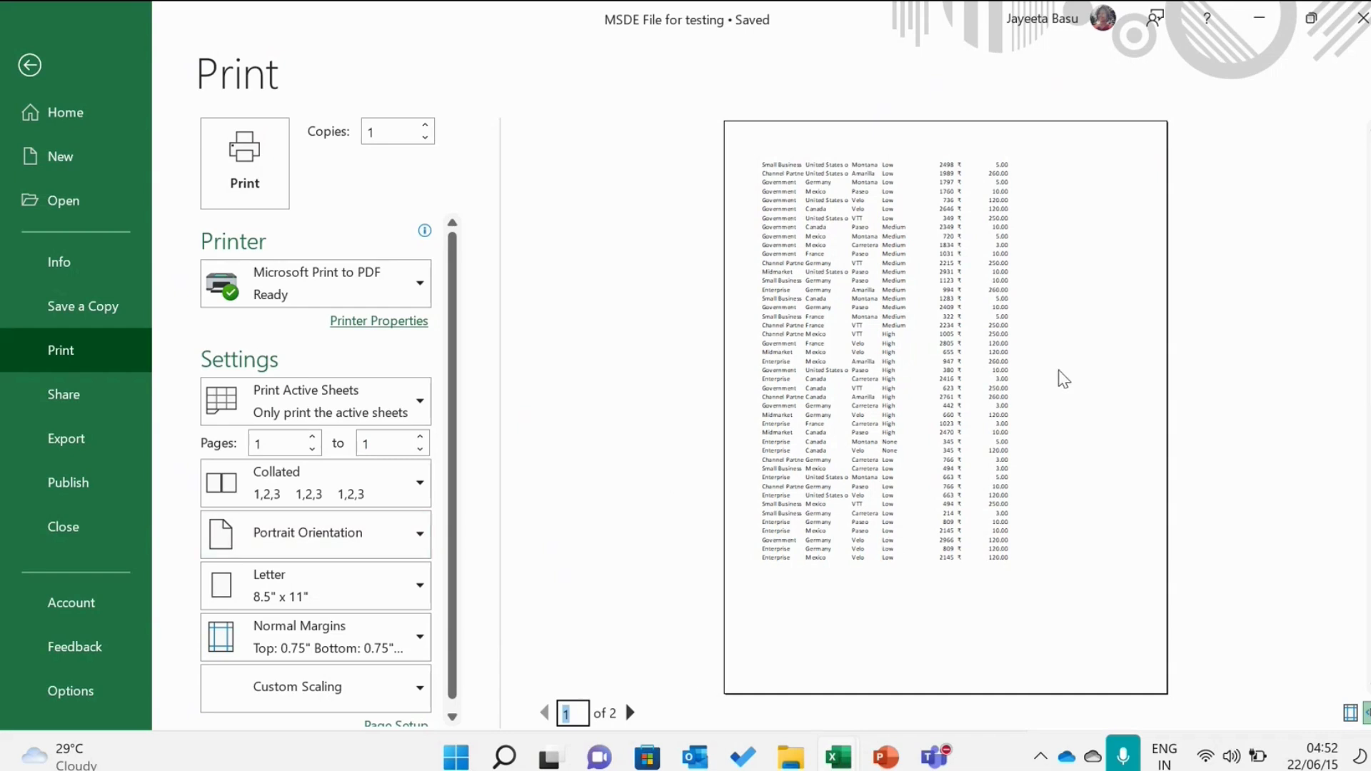
left_click(32, 70)
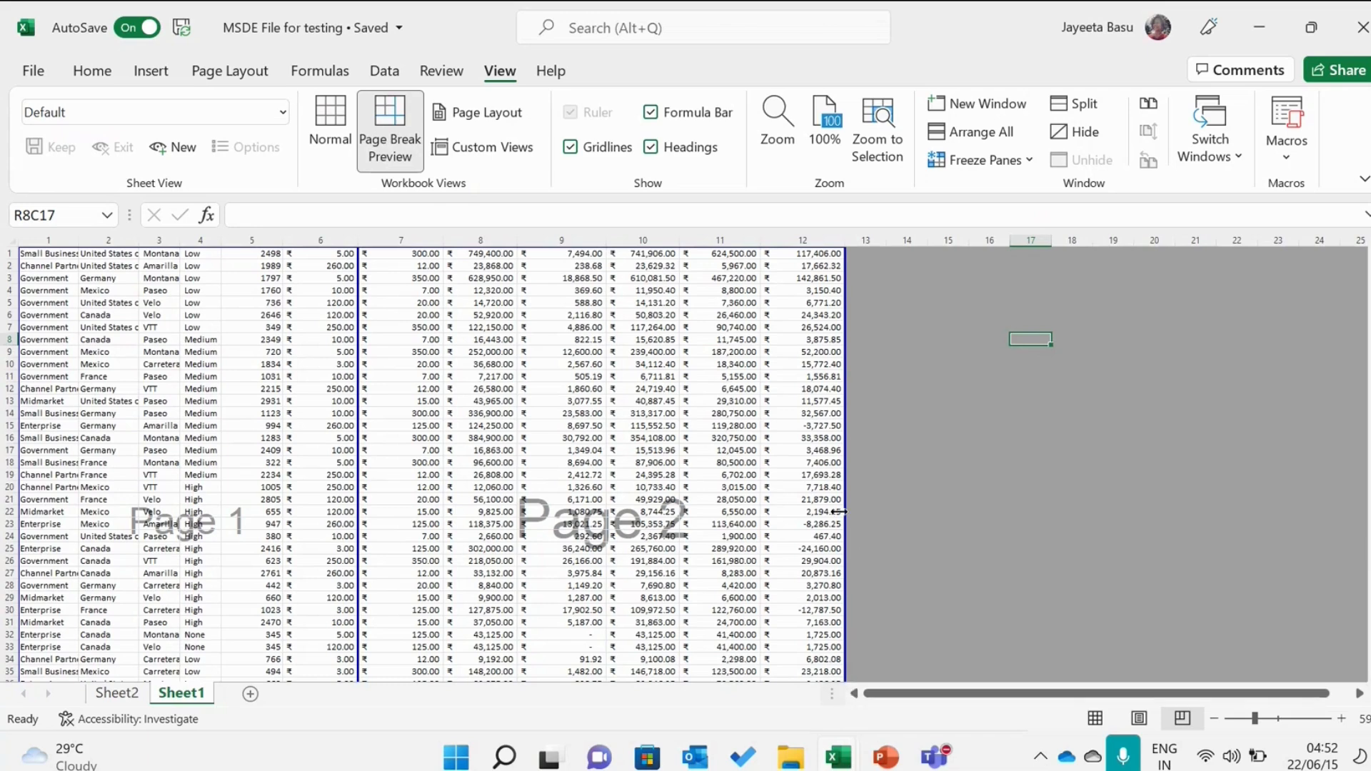
Step: Shrink the print area so it ends after column 9, toggling Normal and Page Break Preview
left_click_drag(839, 512, 628, 493)
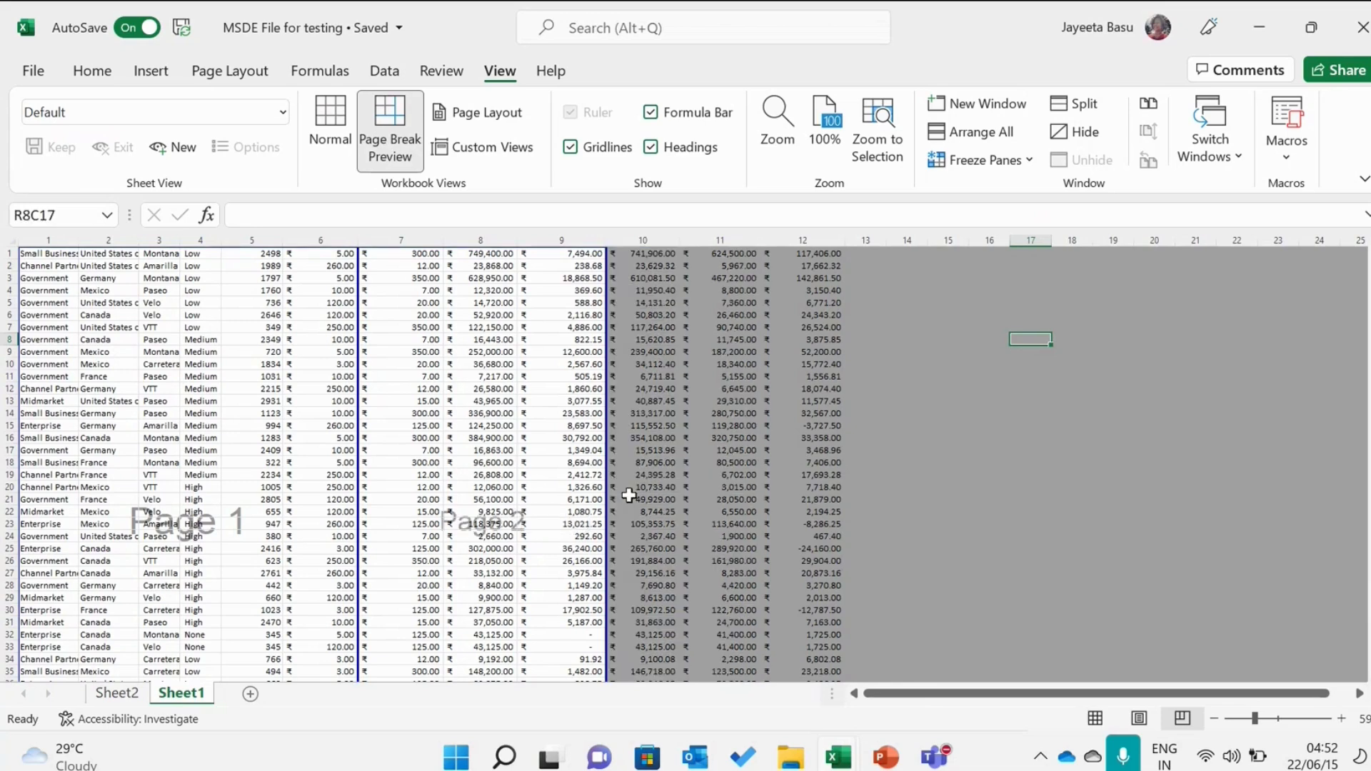
left_click(1024, 439)
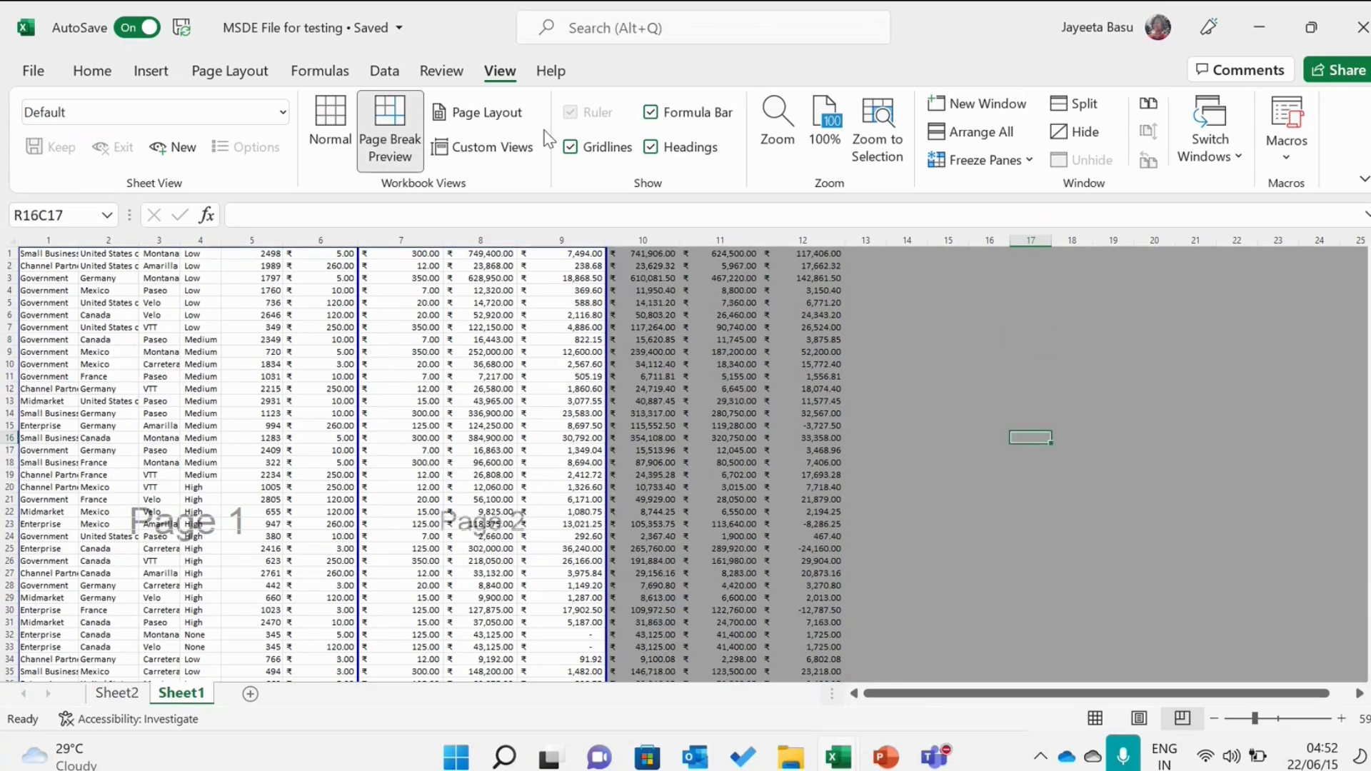
left_click(321, 143)
left_click(389, 136)
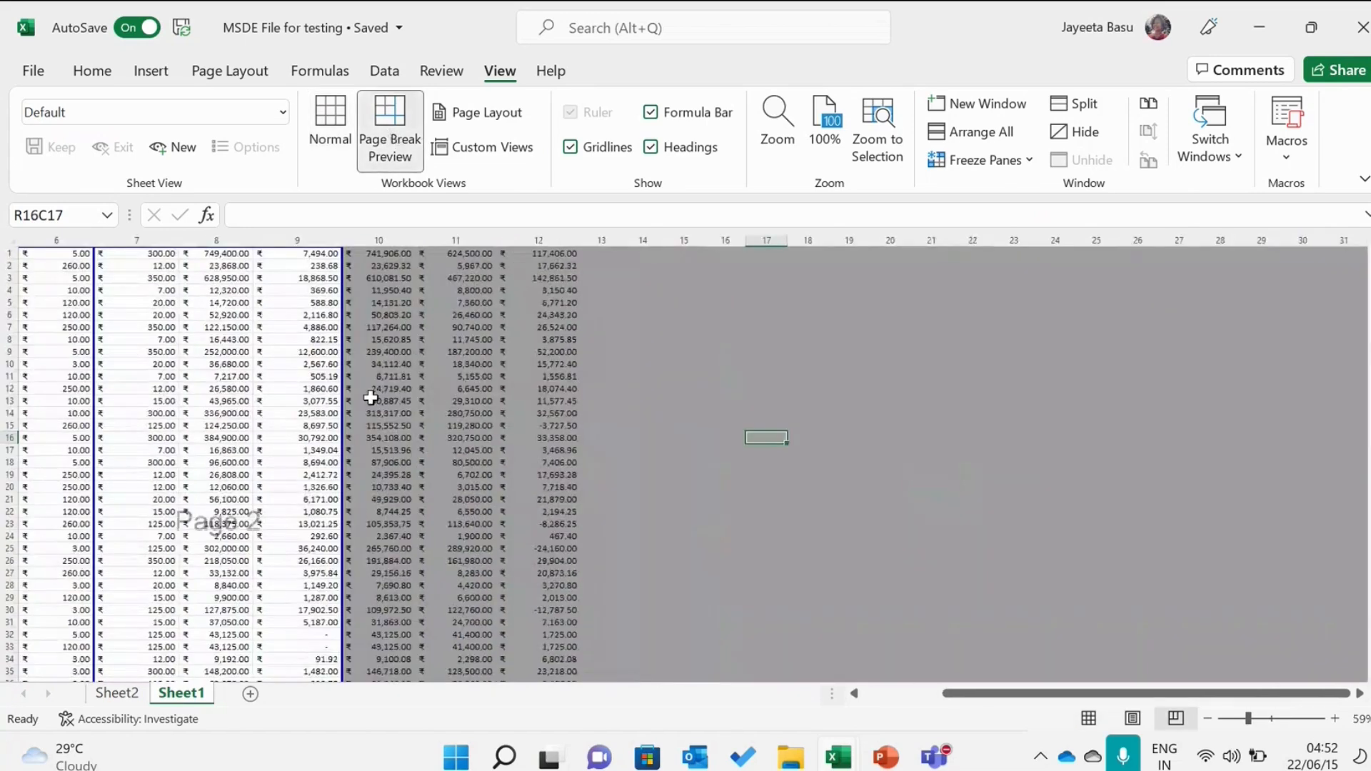
Step: Extend the print area back through column 12 and move the vertical page break to after column 8
left_click_drag(343, 397, 587, 430)
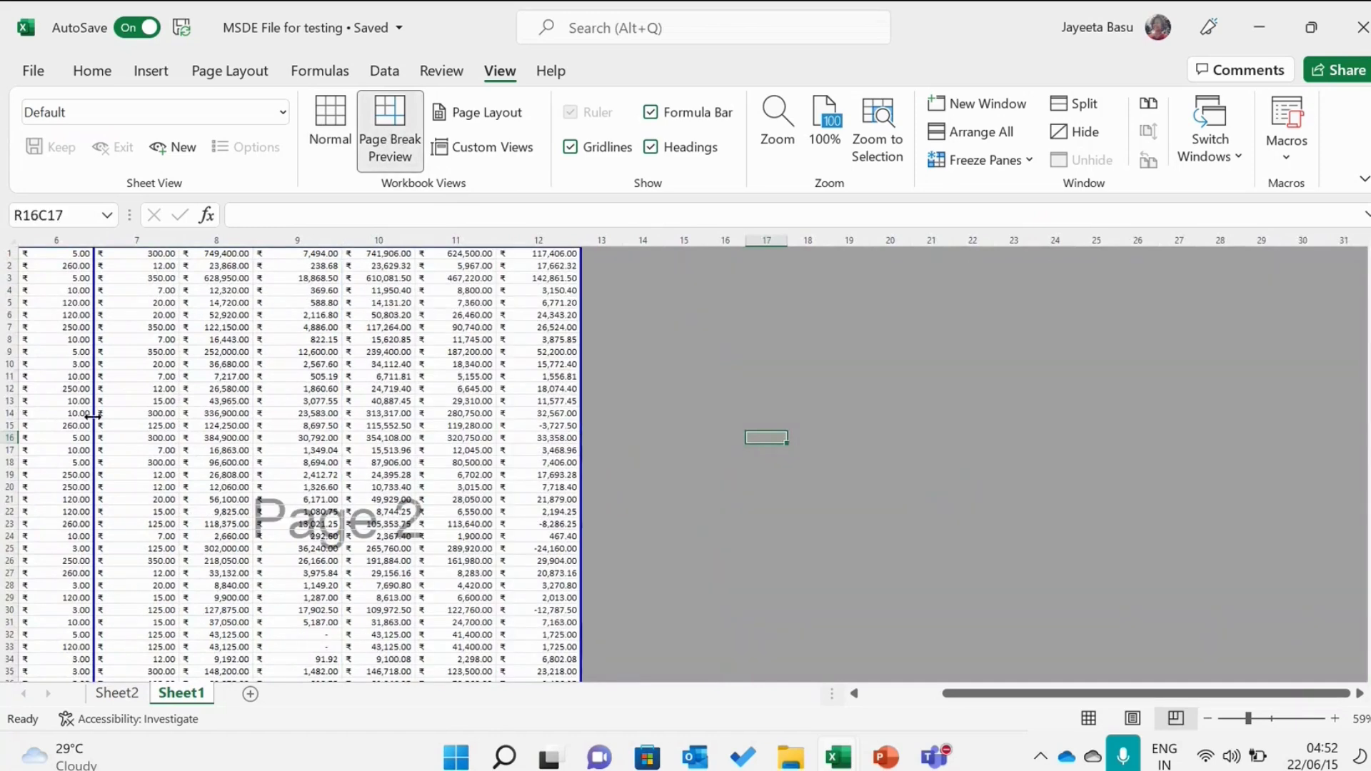
left_click_drag(93, 417, 276, 394)
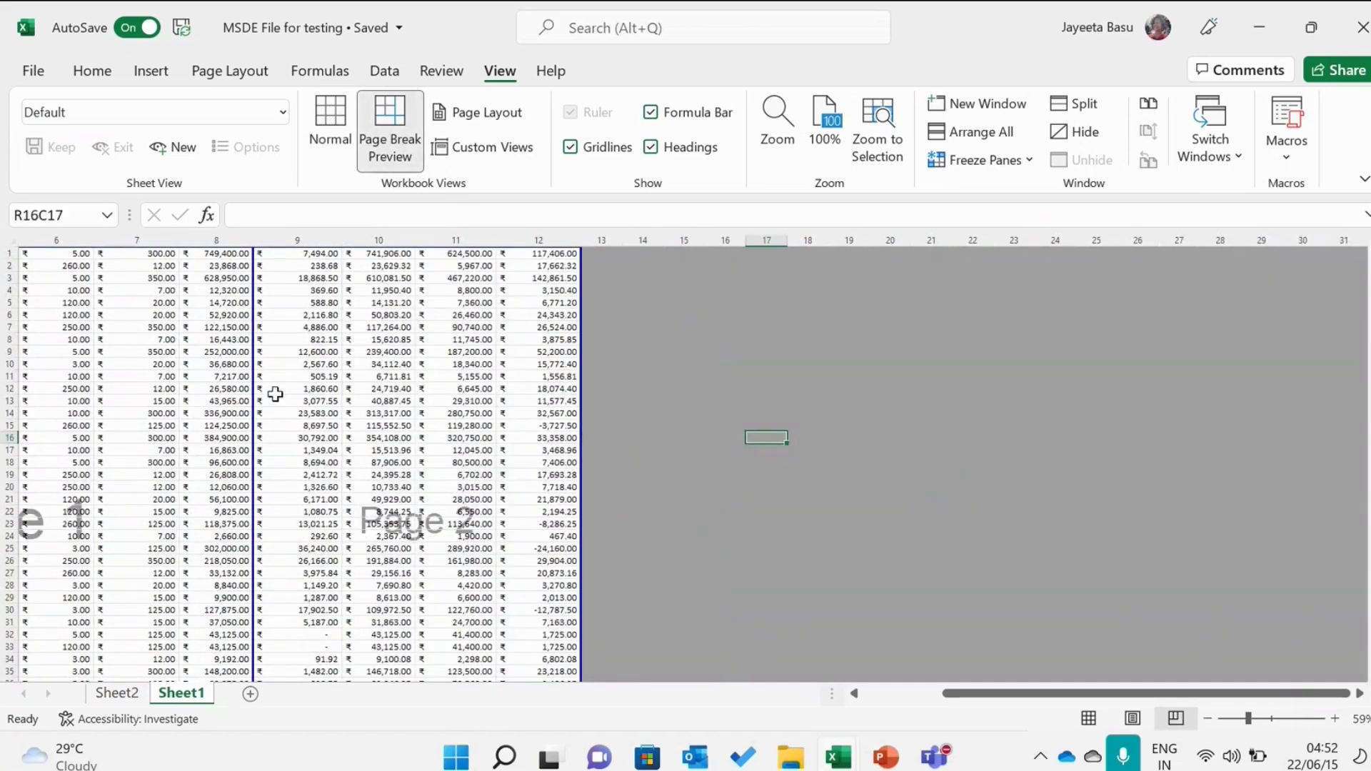
left_click_drag(956, 694, 730, 657)
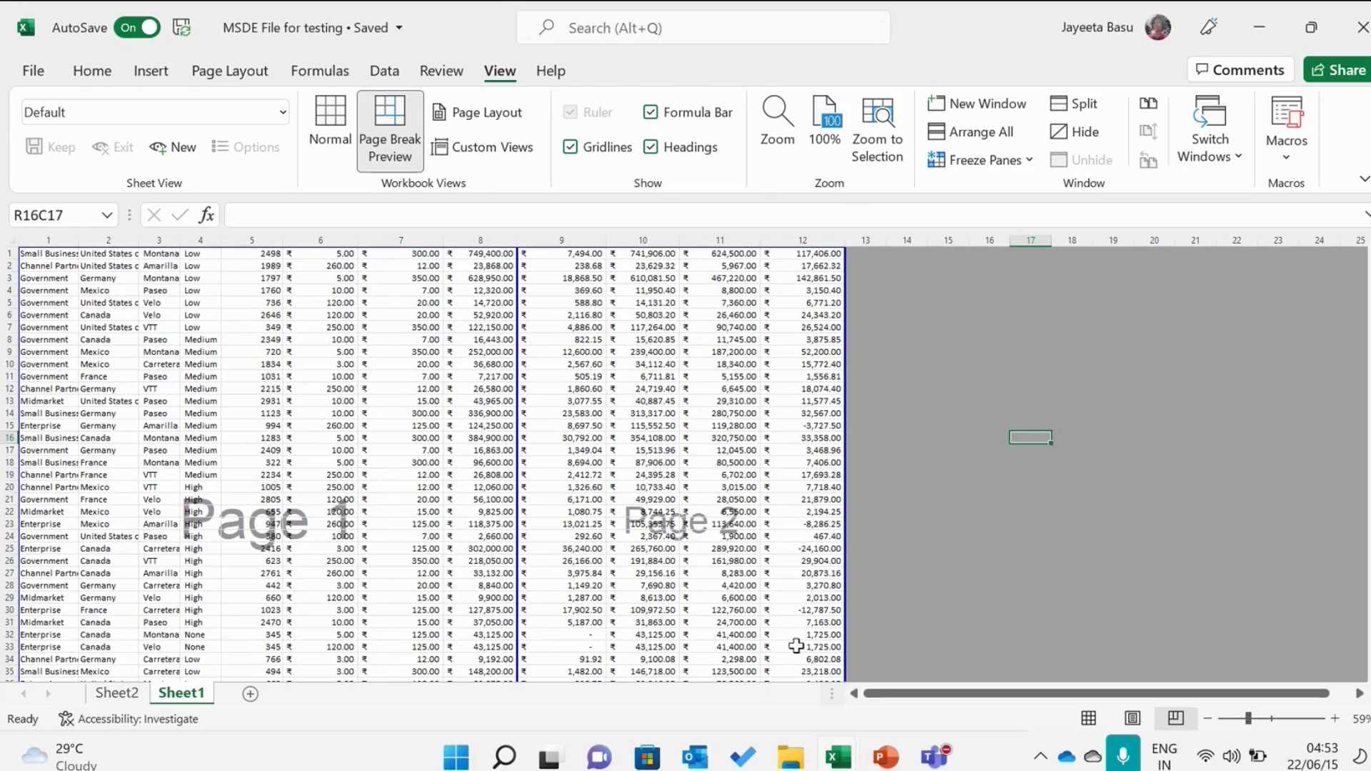
Step: Switch to the PowerPoint slideshow and advance to the next slide
left_click(886, 761)
left_click(1160, 719)
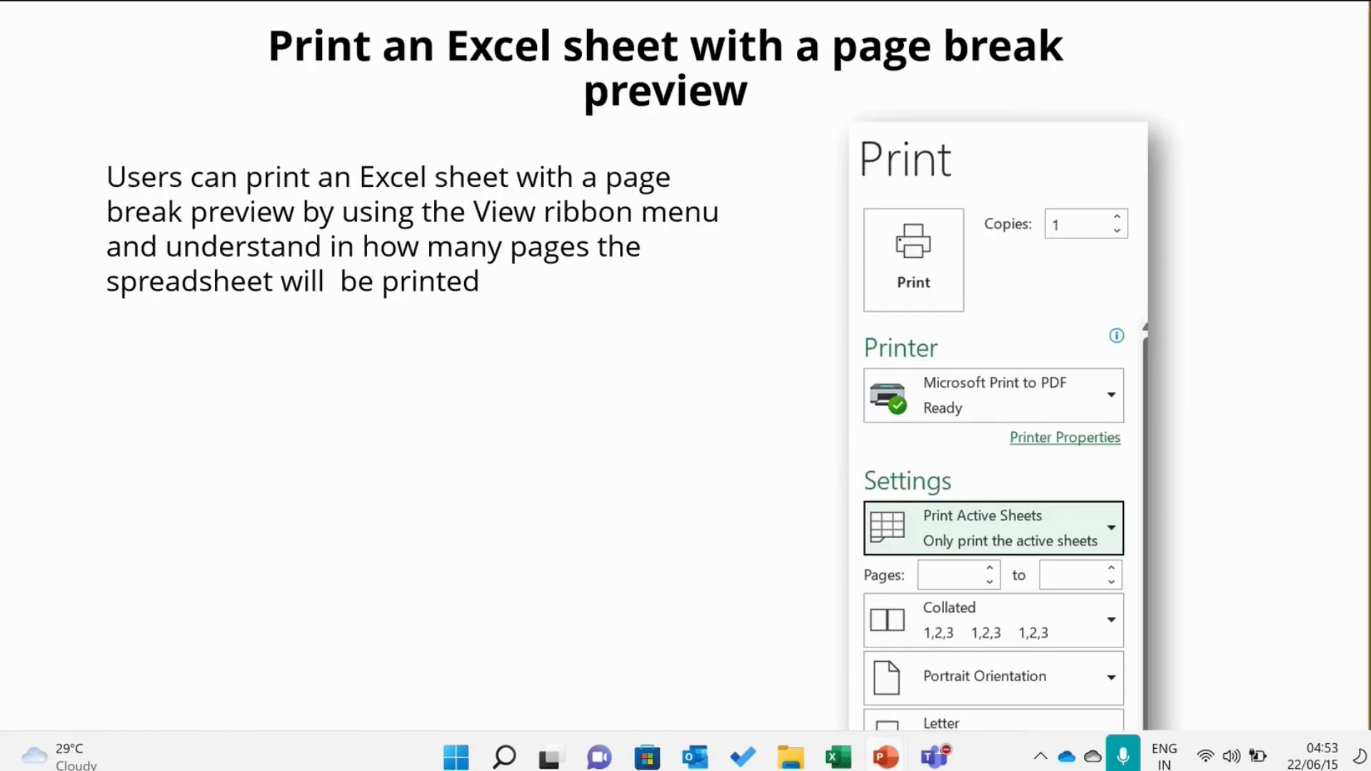
key("Right")
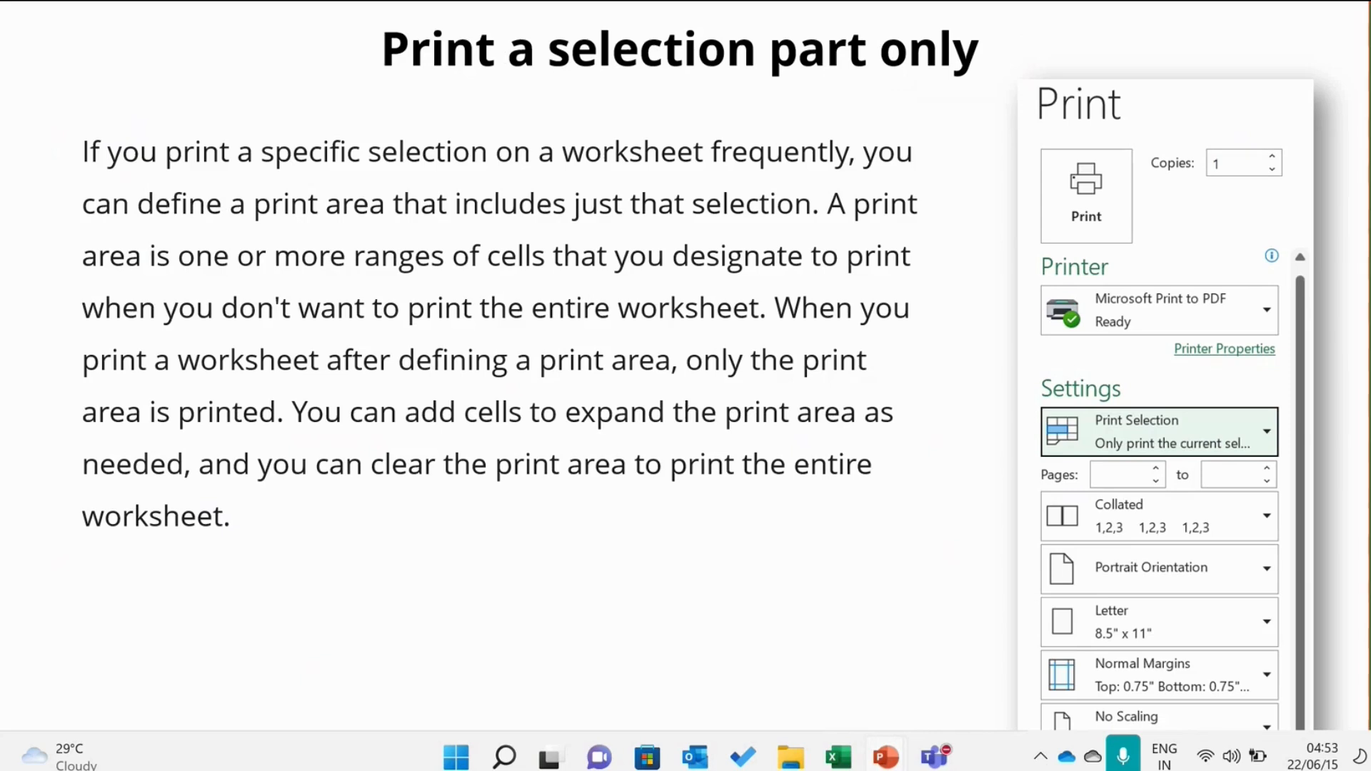
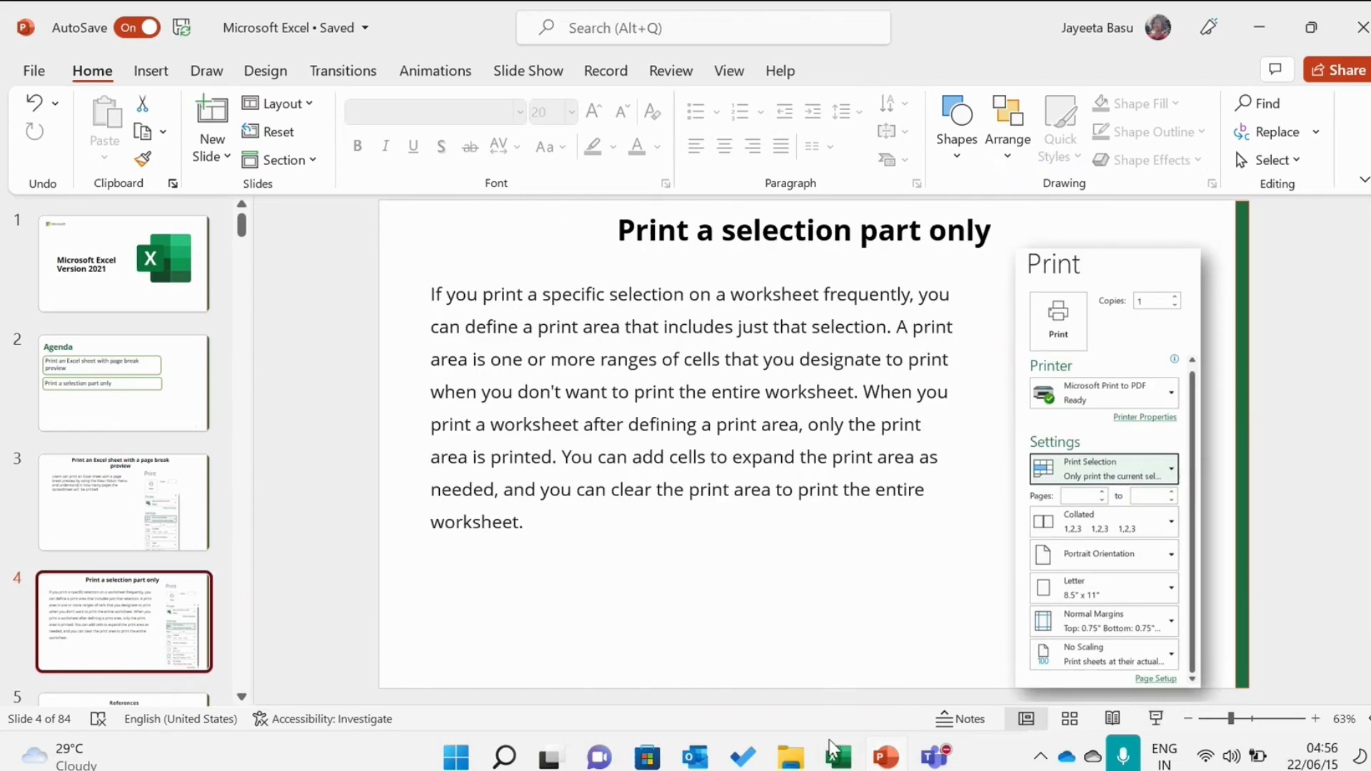
Step: Switch back to the Excel workbook, return to Normal view, and select the range spanning columns 1 to 8, rows 1 to 26
left_click(837, 760)
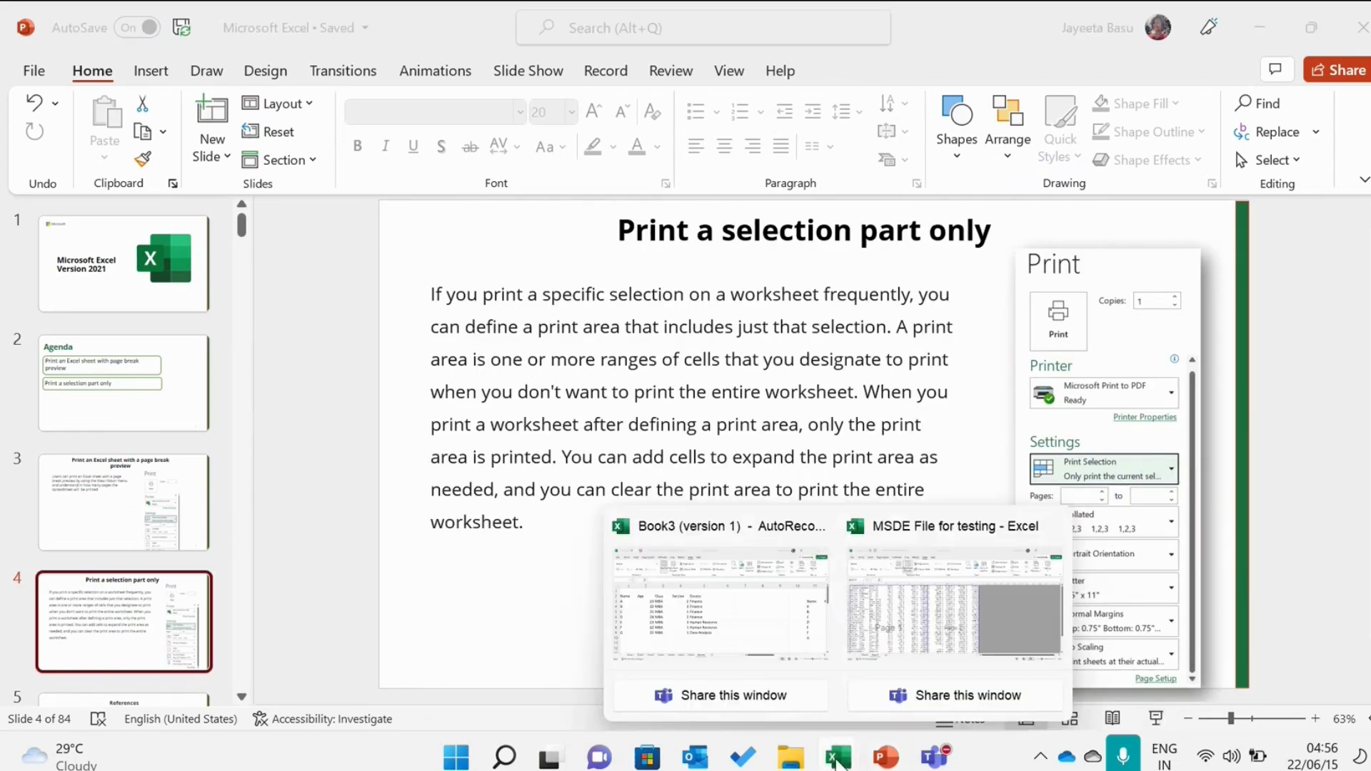
left_click(929, 605)
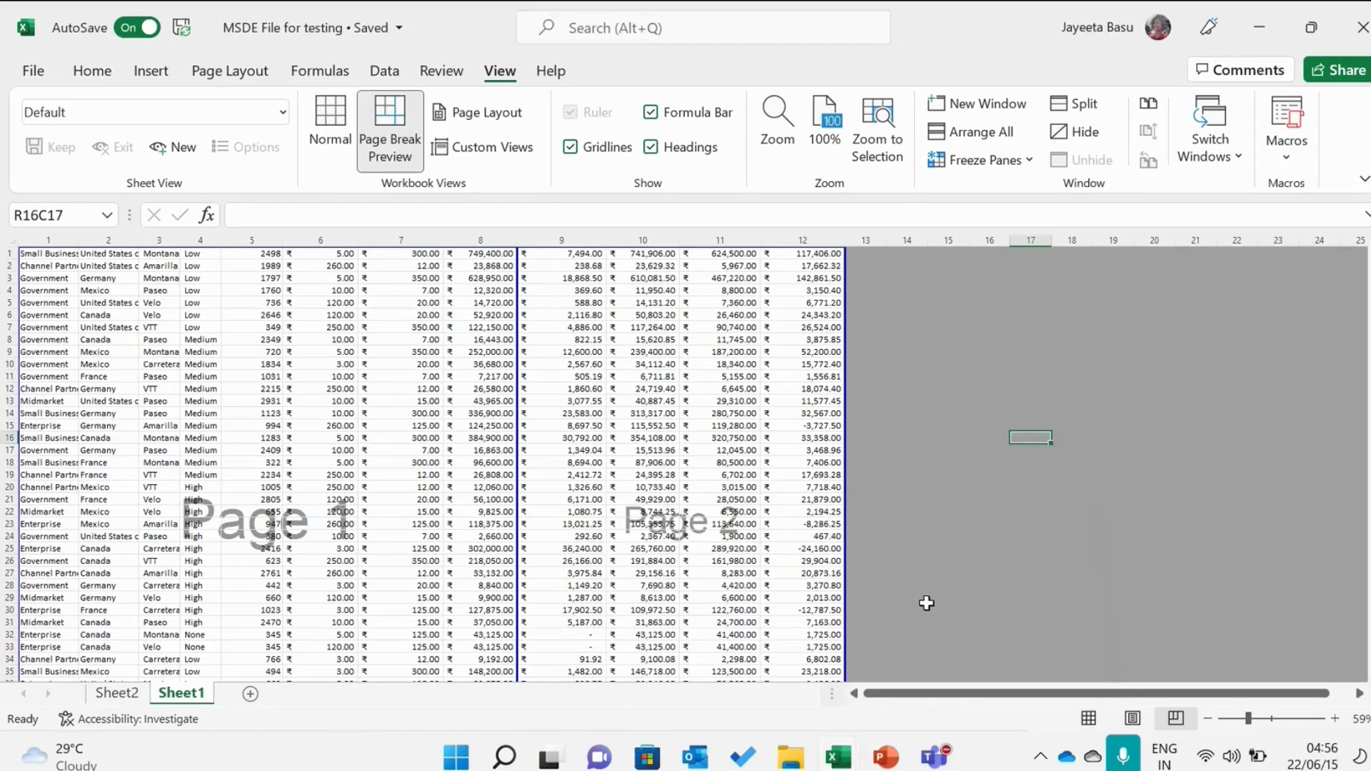
left_click(500, 399)
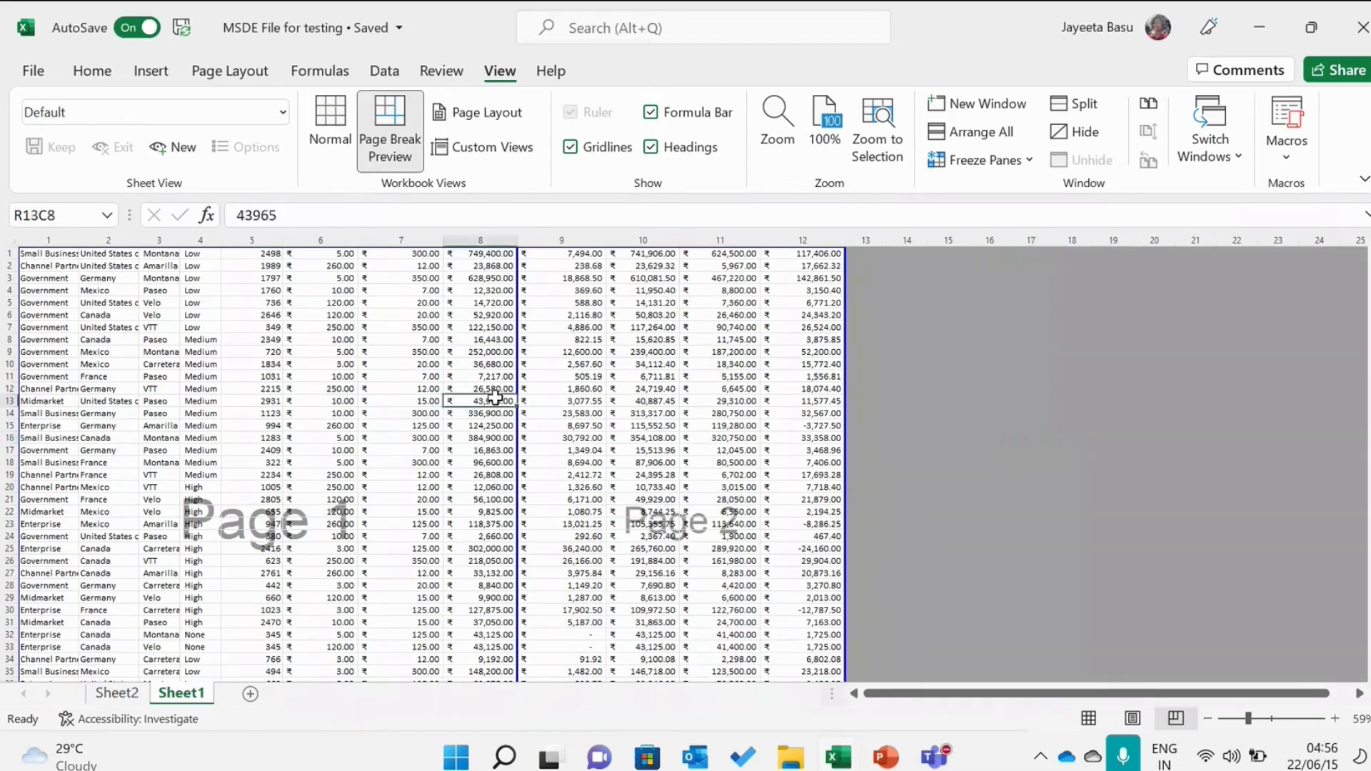
left_click(340, 147)
left_click_drag(68, 270, 772, 667)
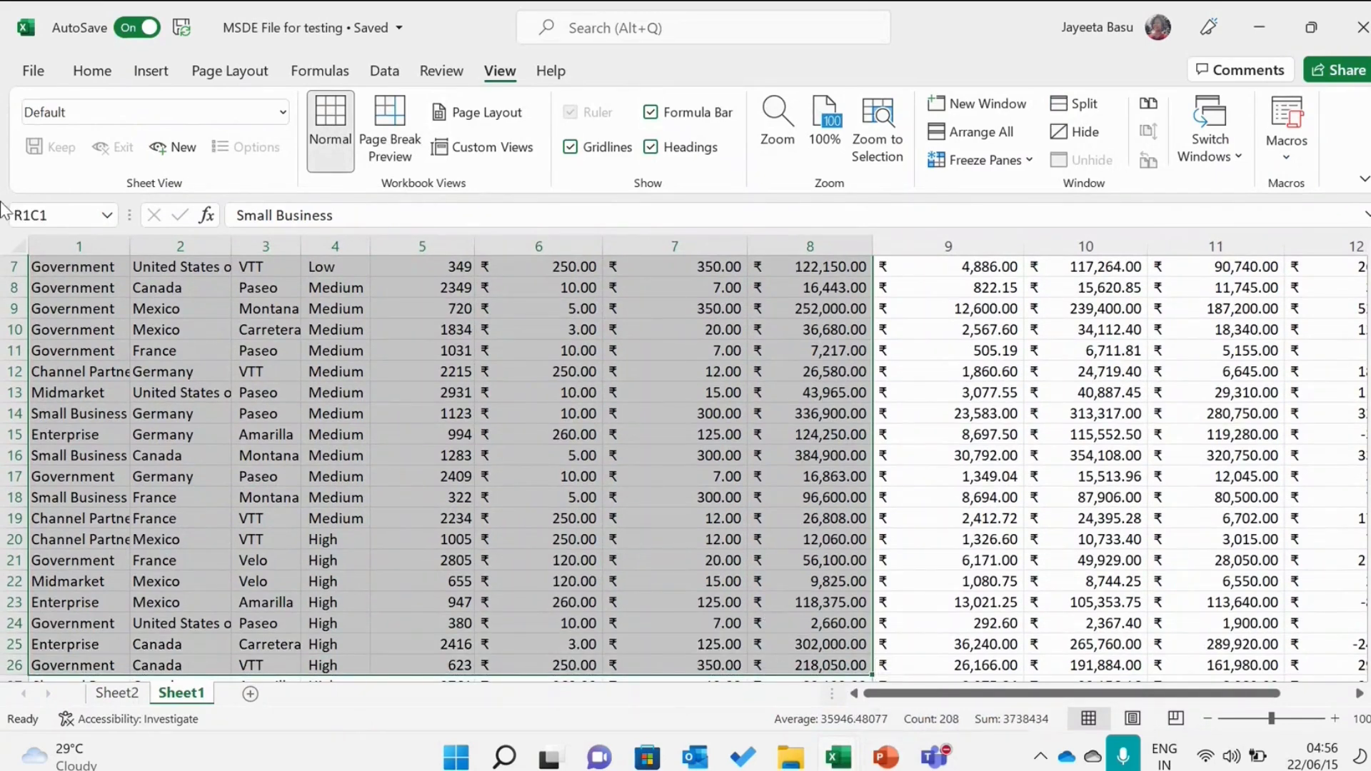
Step: Open the print preview and set it to print only the current selection
left_click(29, 80)
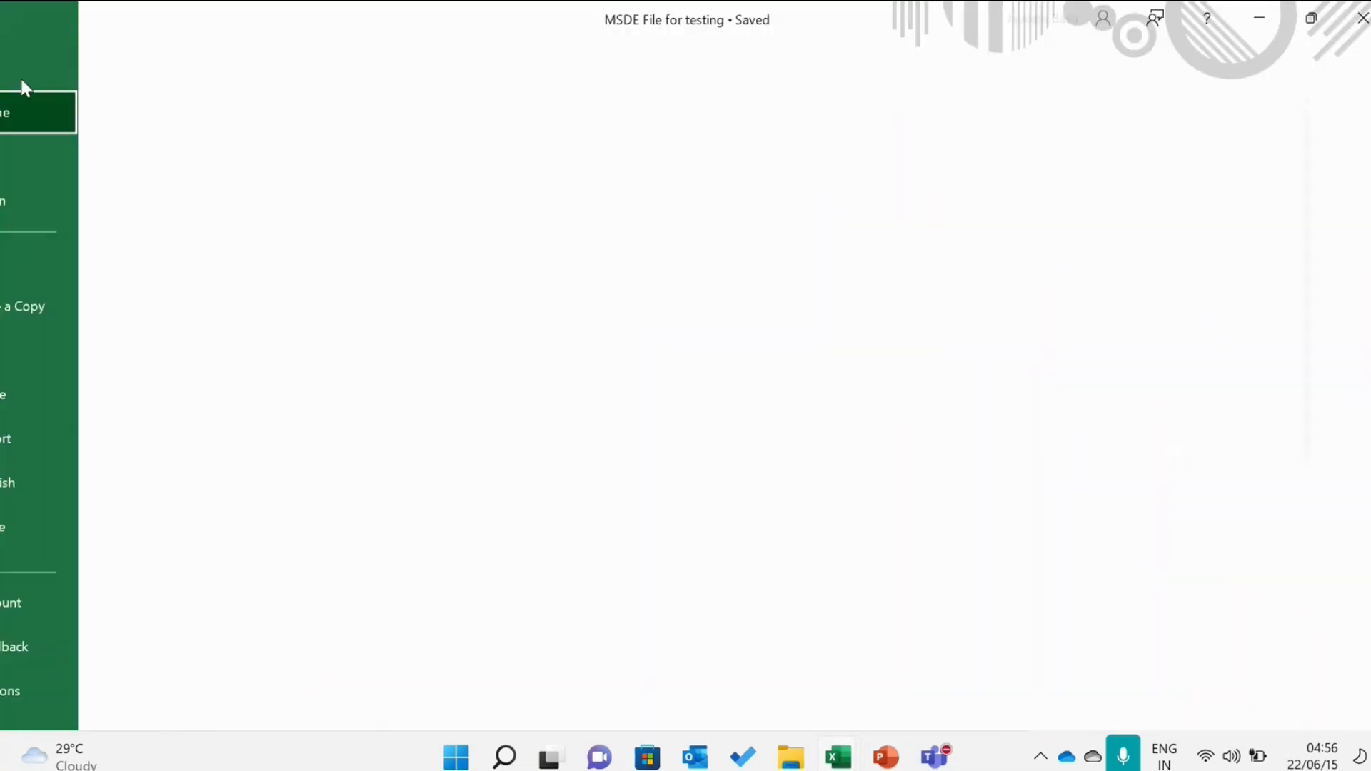
left_click(73, 343)
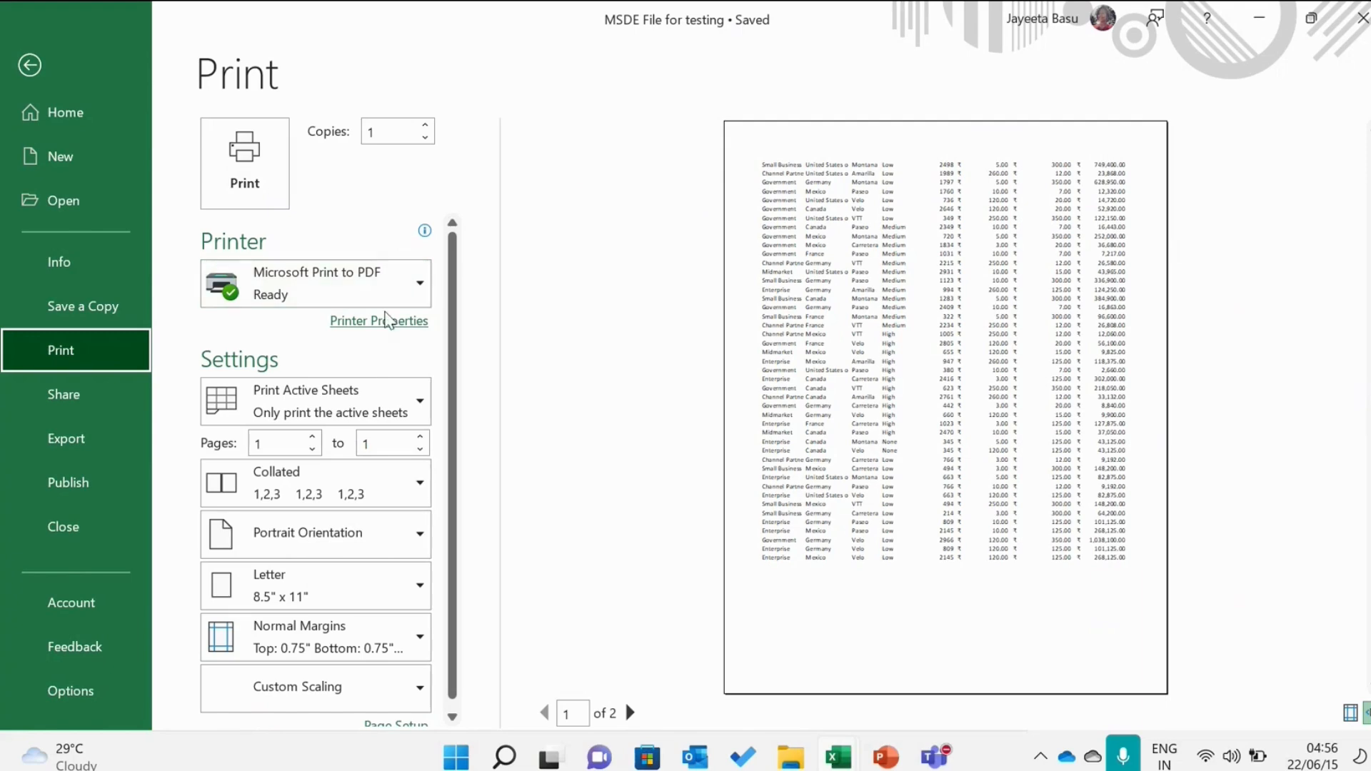
left_click(360, 392)
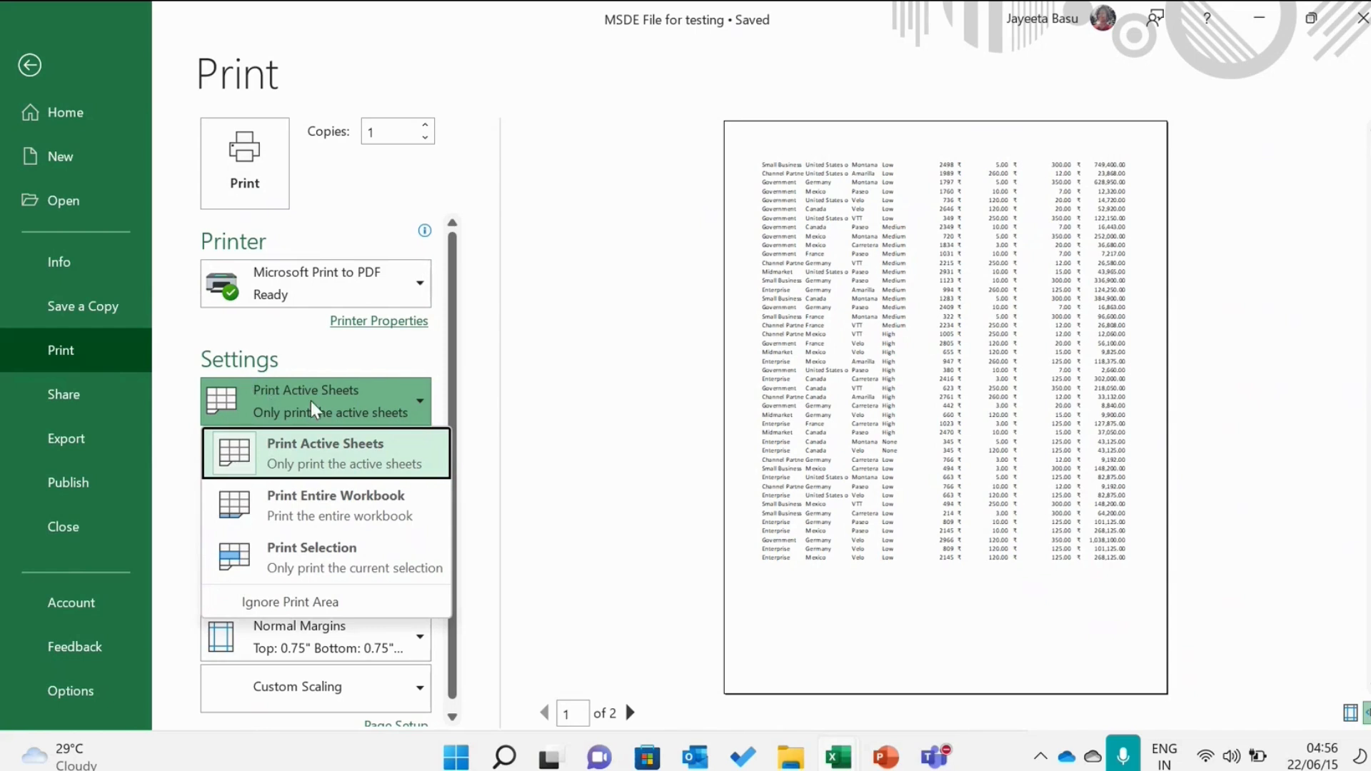
left_click(342, 401)
left_click(341, 401)
left_click(347, 569)
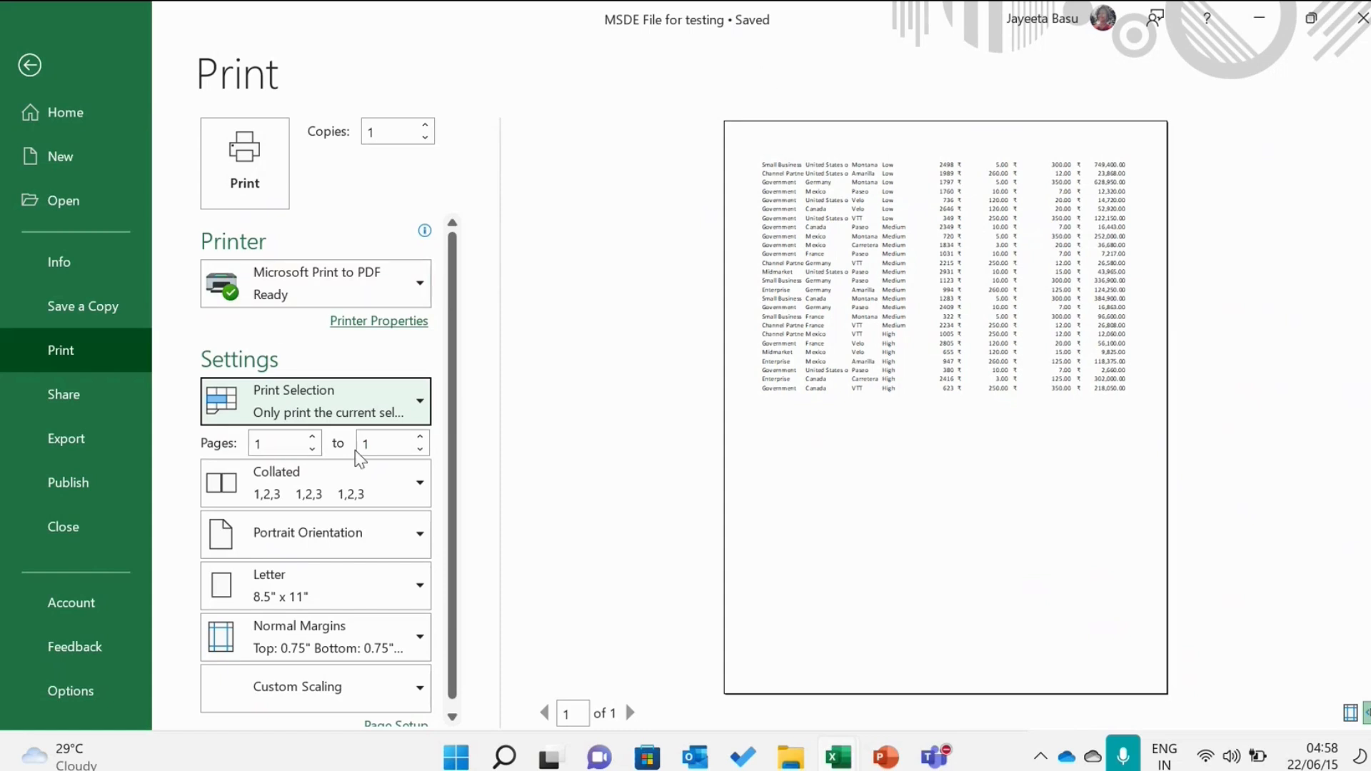
left_click(425, 415)
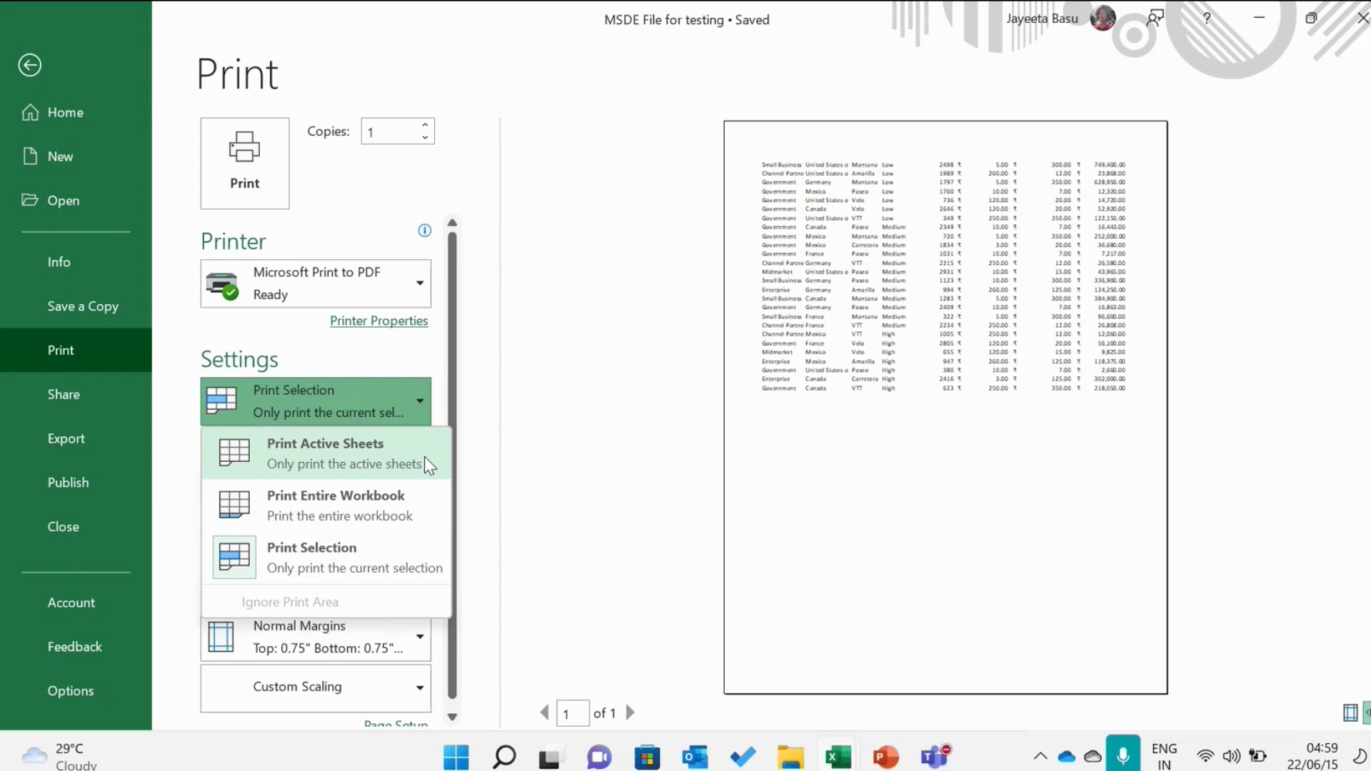
left_click(314, 366)
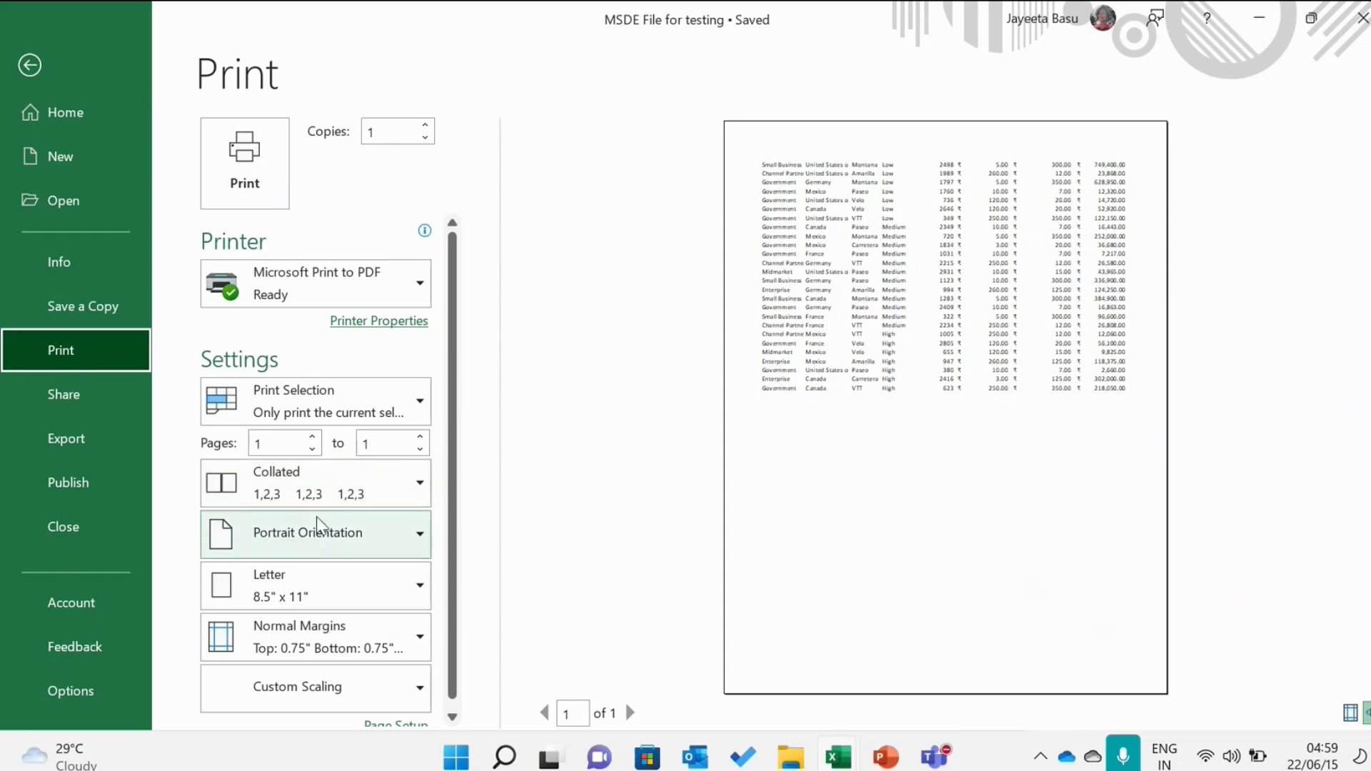
Step: Change the page orientation to Landscape Orientation
left_click(320, 537)
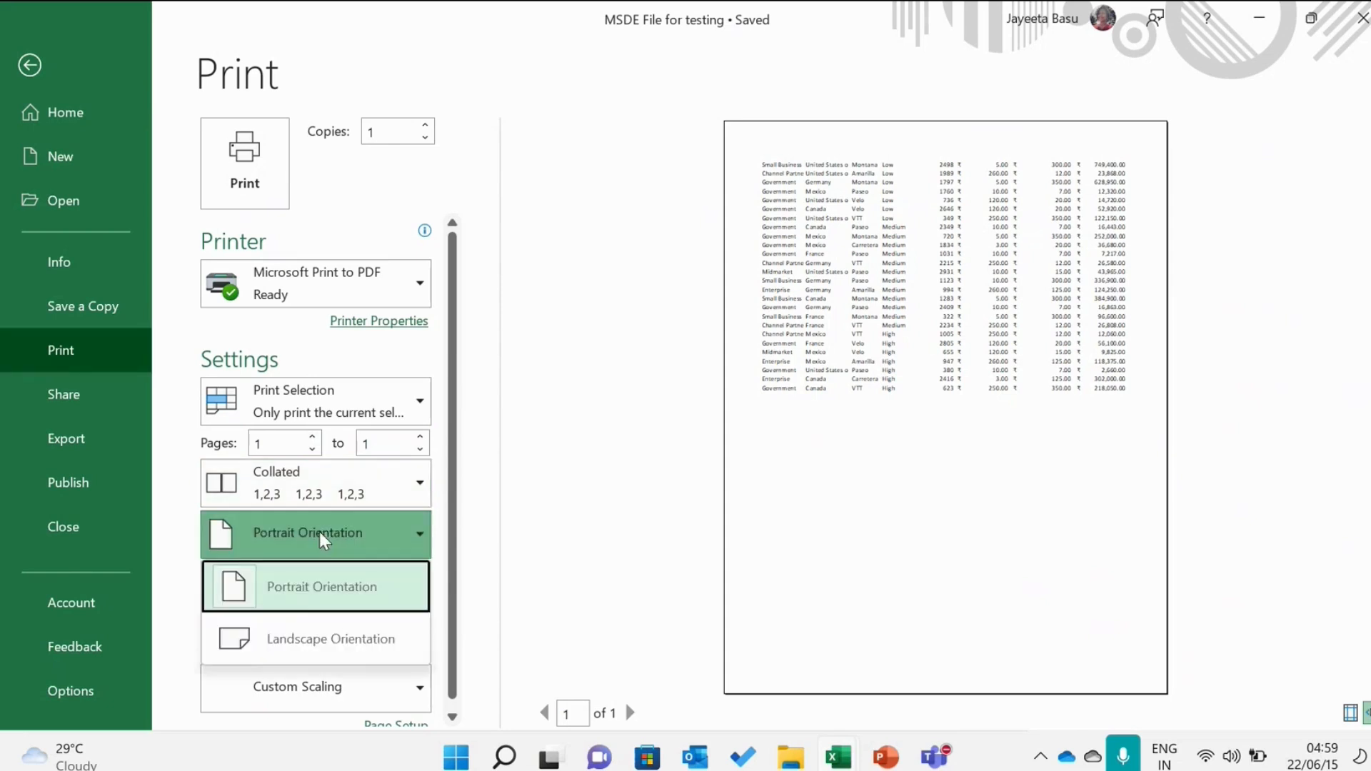
left_click(320, 537)
left_click(320, 537)
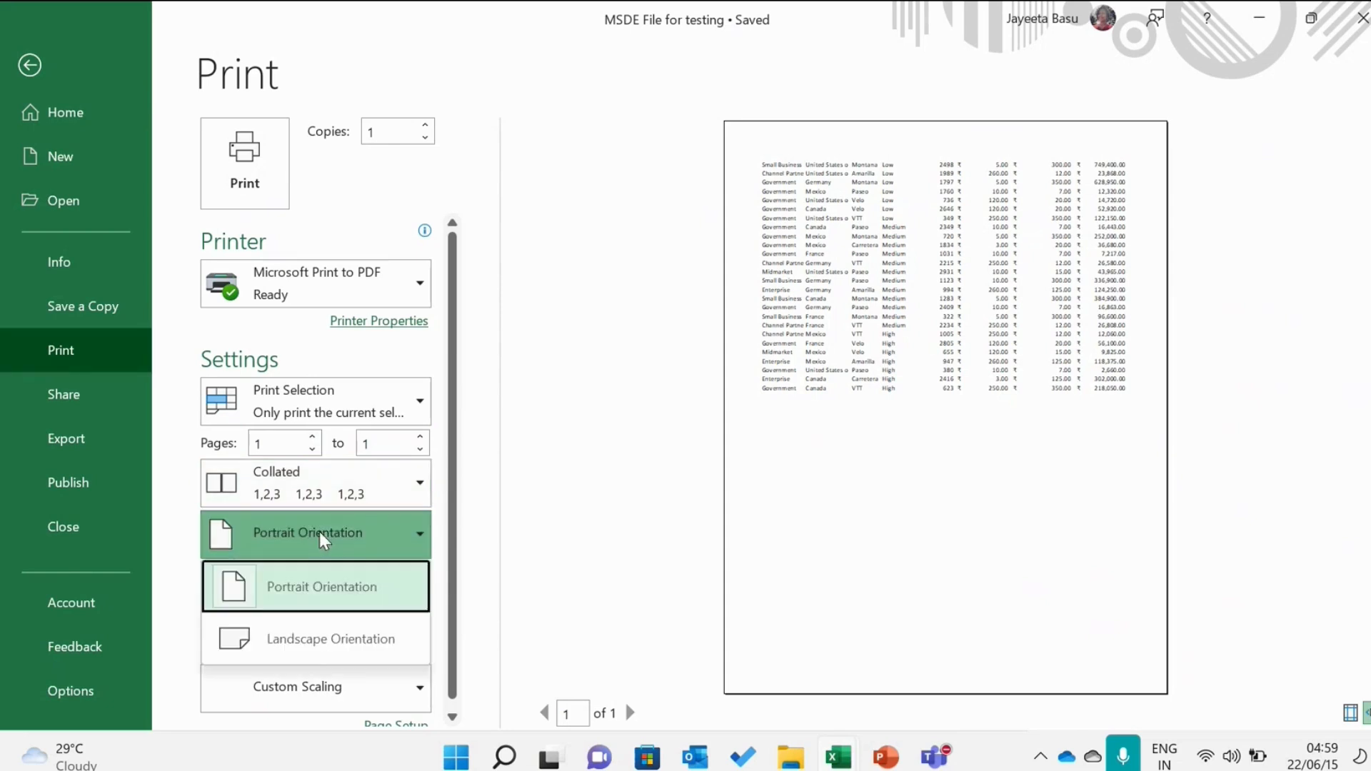
left_click(316, 658)
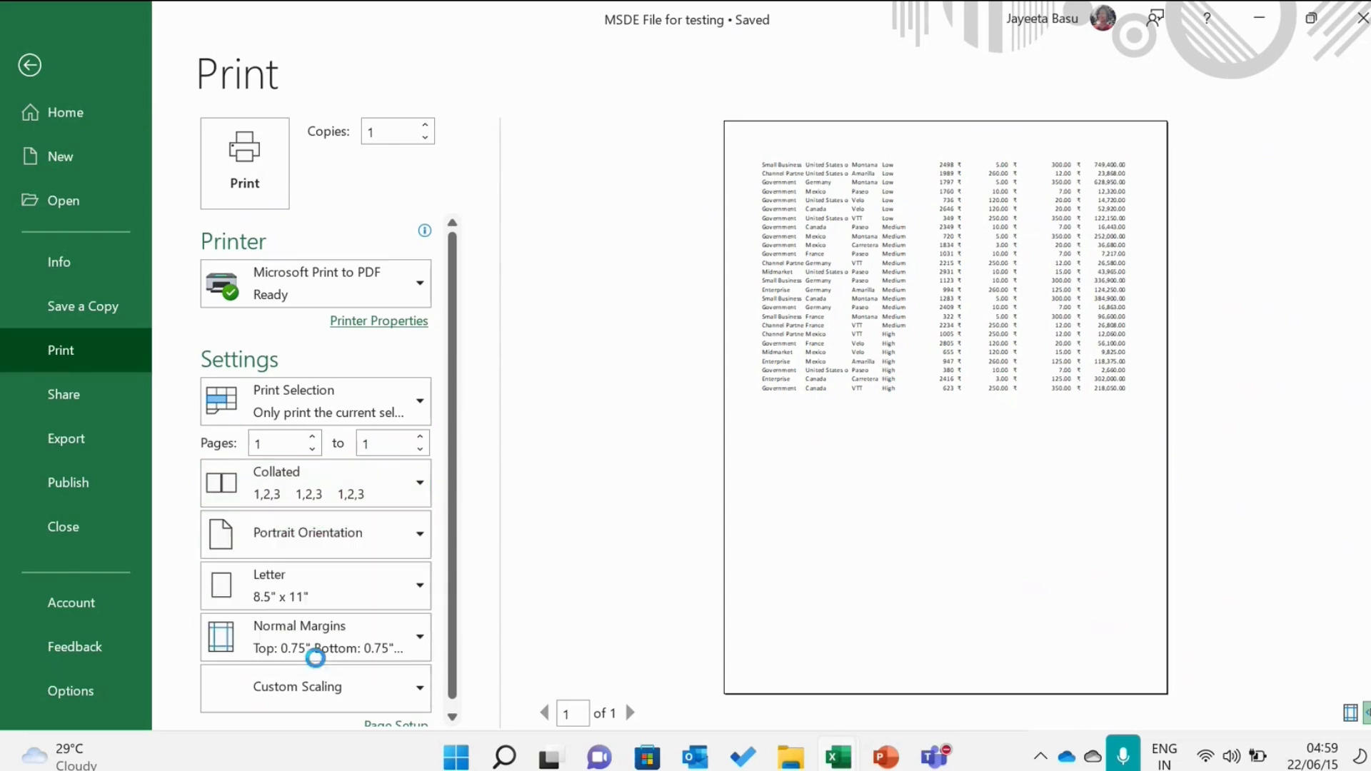
Step: Set the margins to Wide Margins and the scaling to Fit All Rows on One Page
left_click(310, 580)
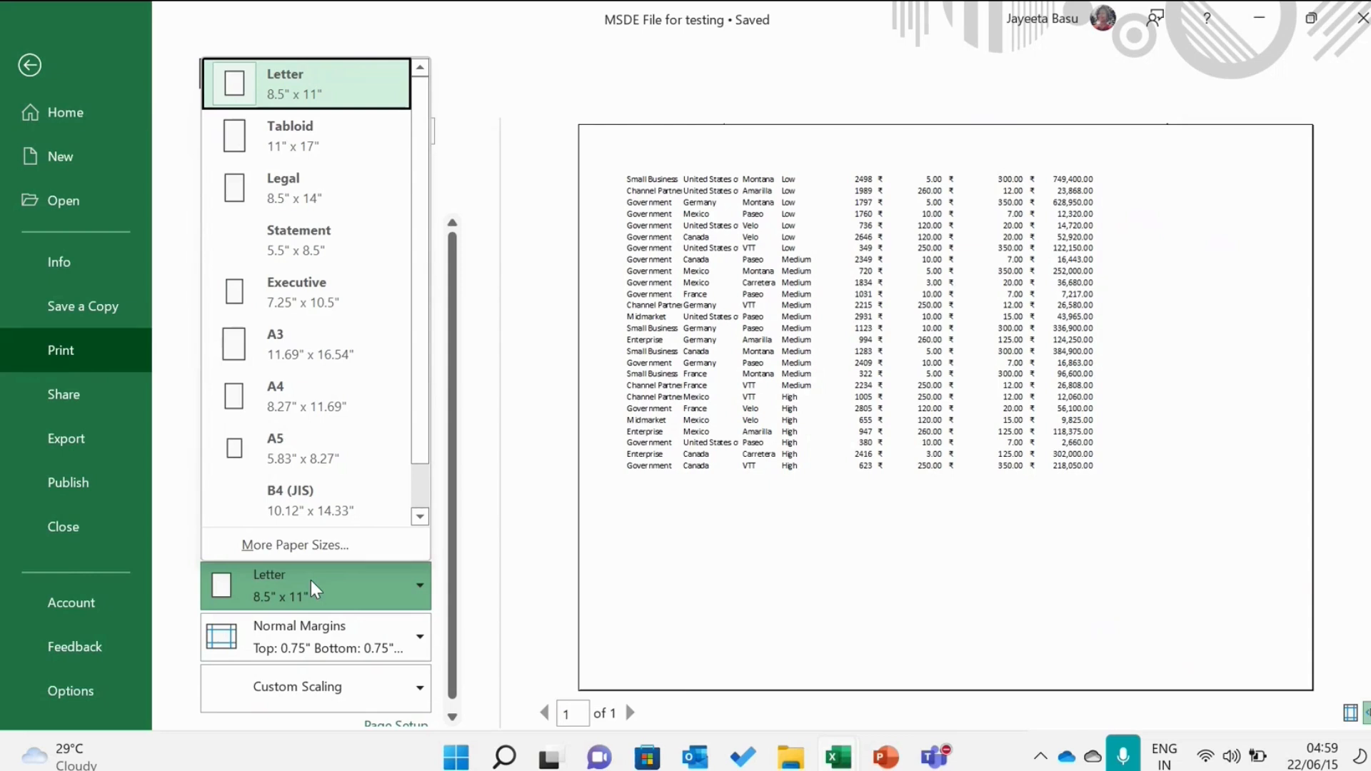
left_click(327, 627)
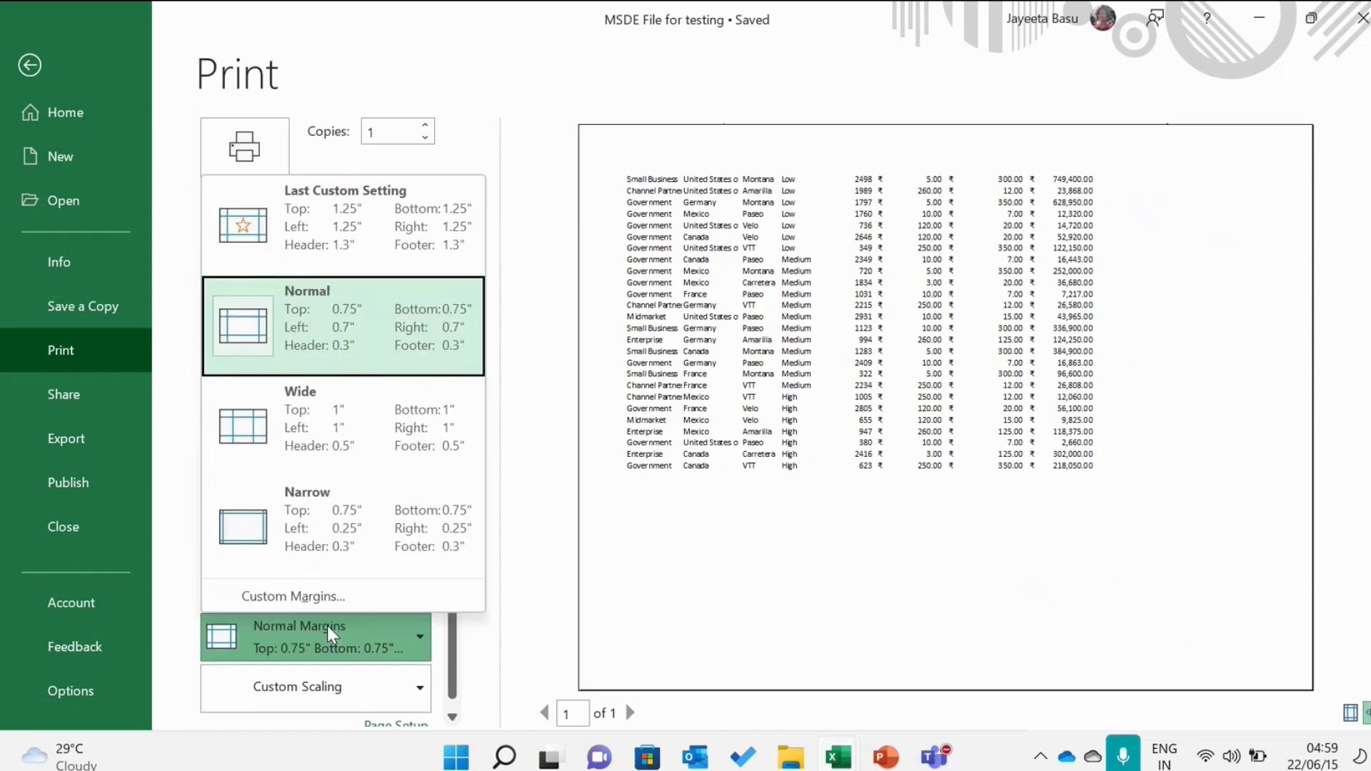
left_click(320, 417)
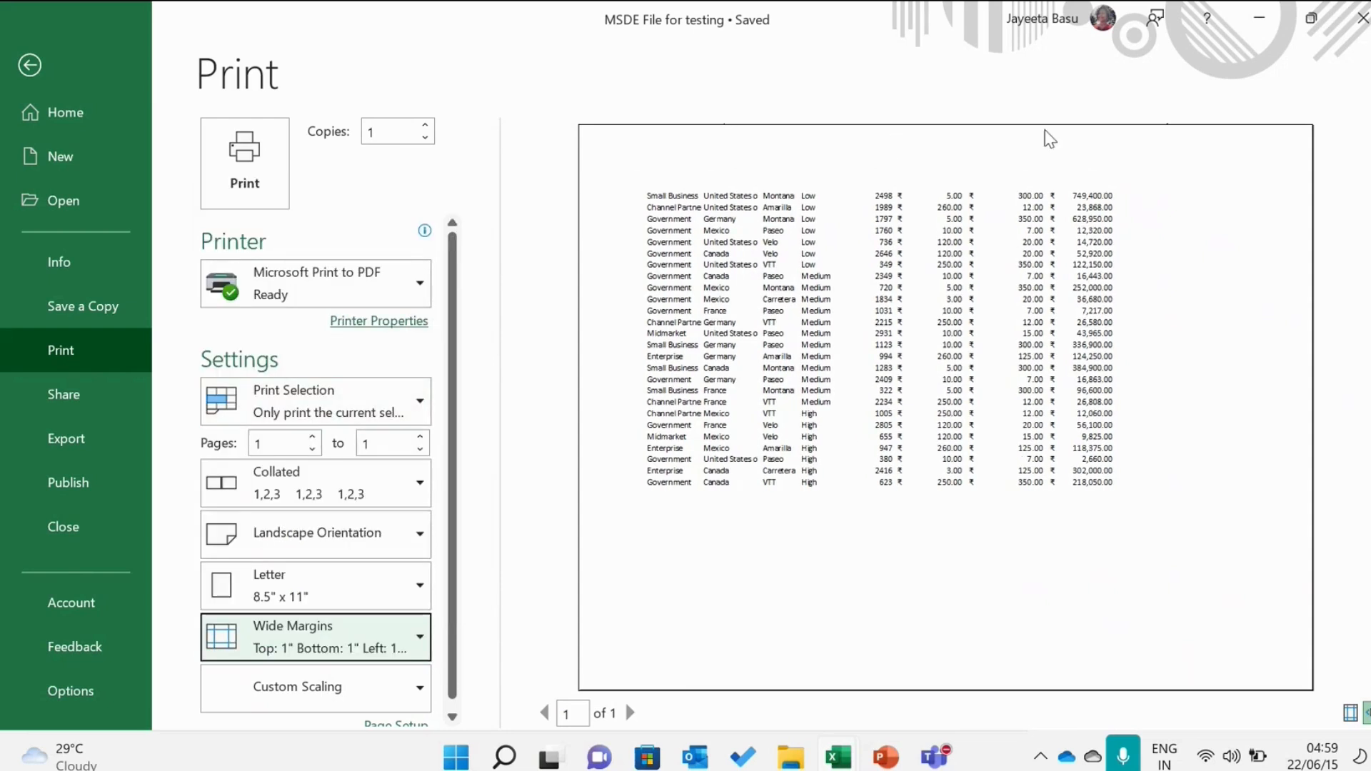
left_click(263, 669)
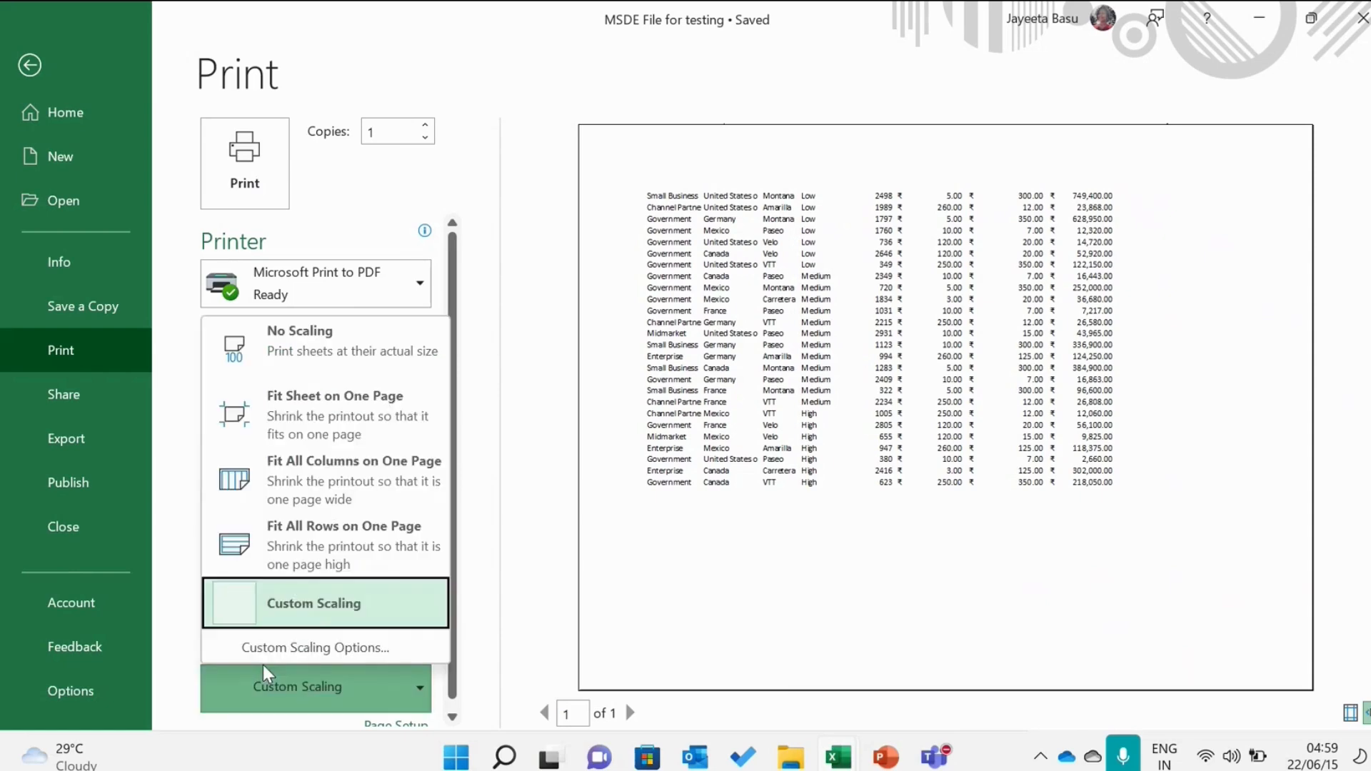
left_click(377, 544)
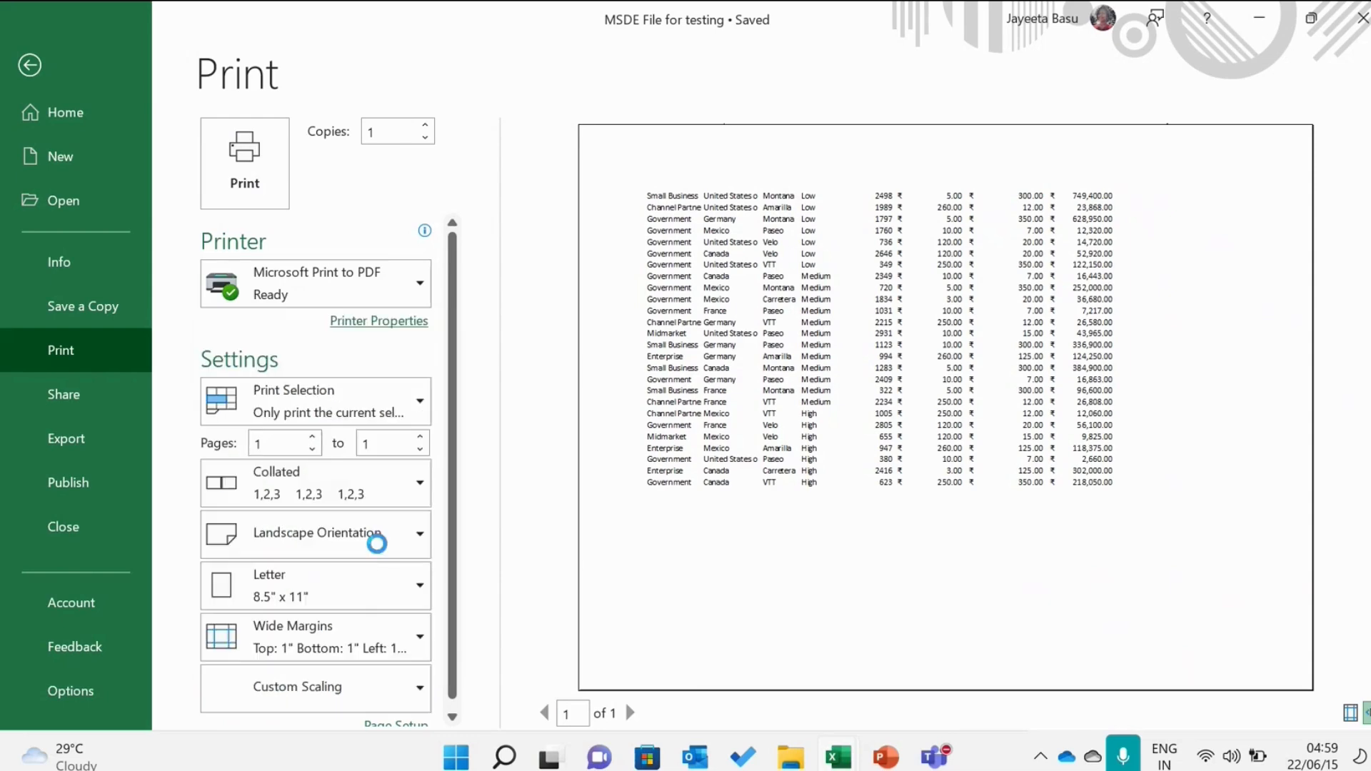